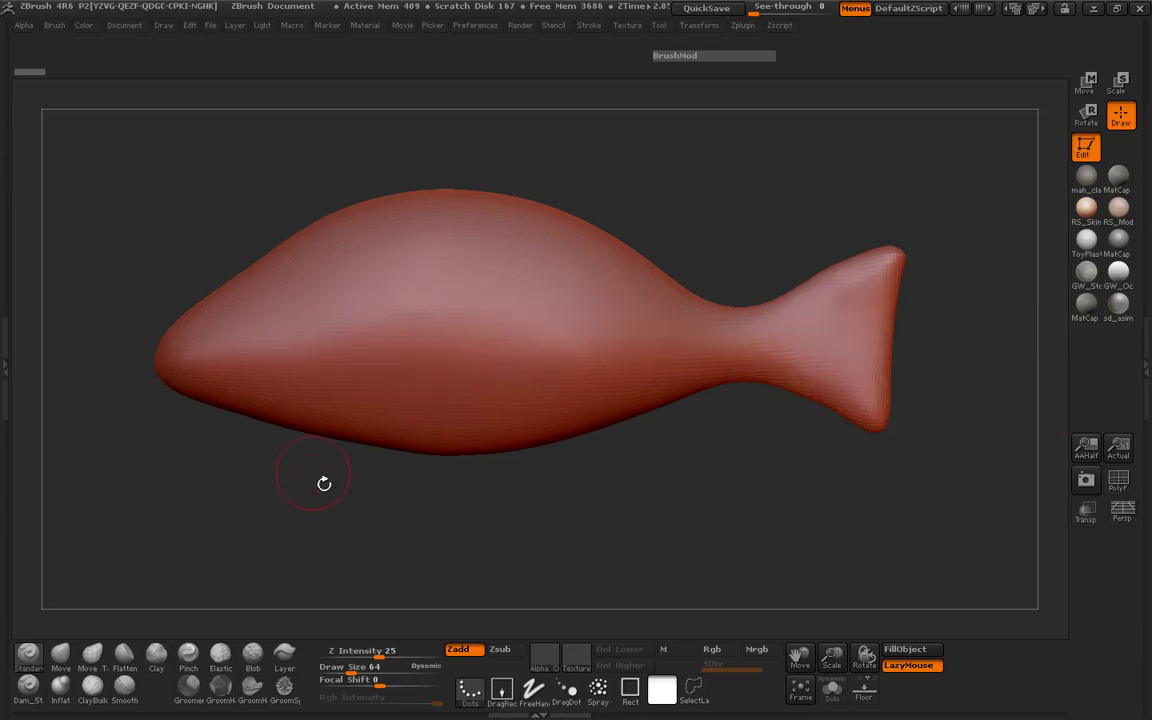
- Apply the mah_cla material to the base fish mesh
alt+drag(301, 481, 330, 510)
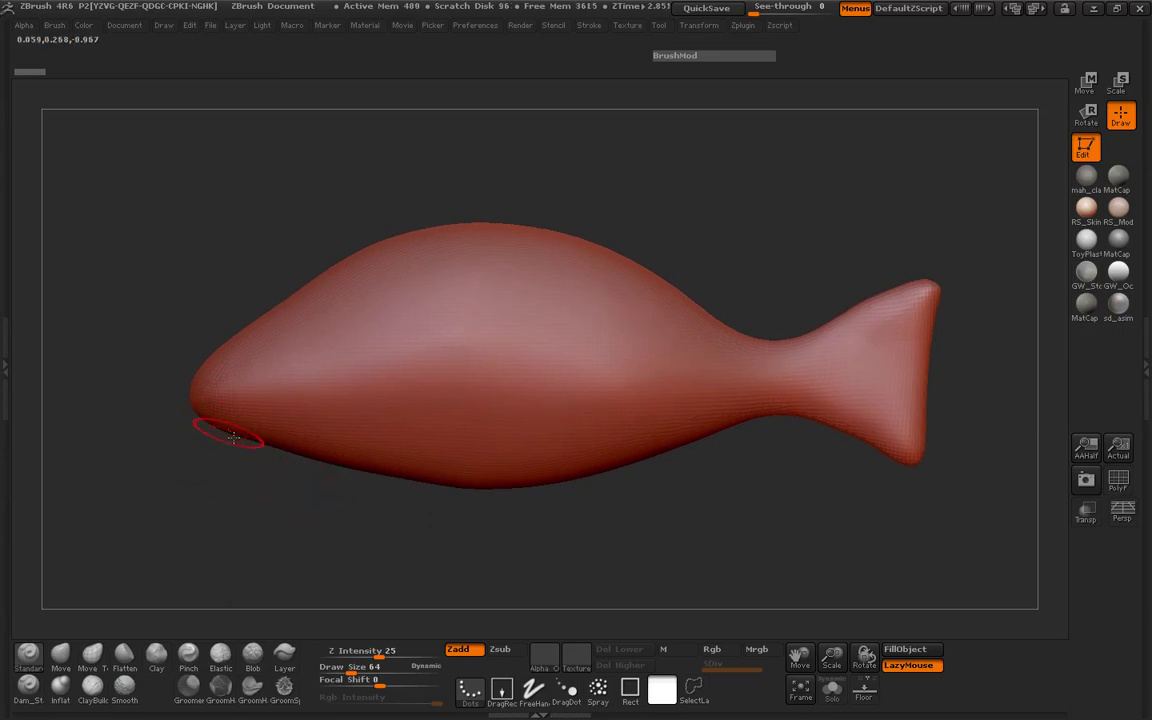
click(1086, 176)
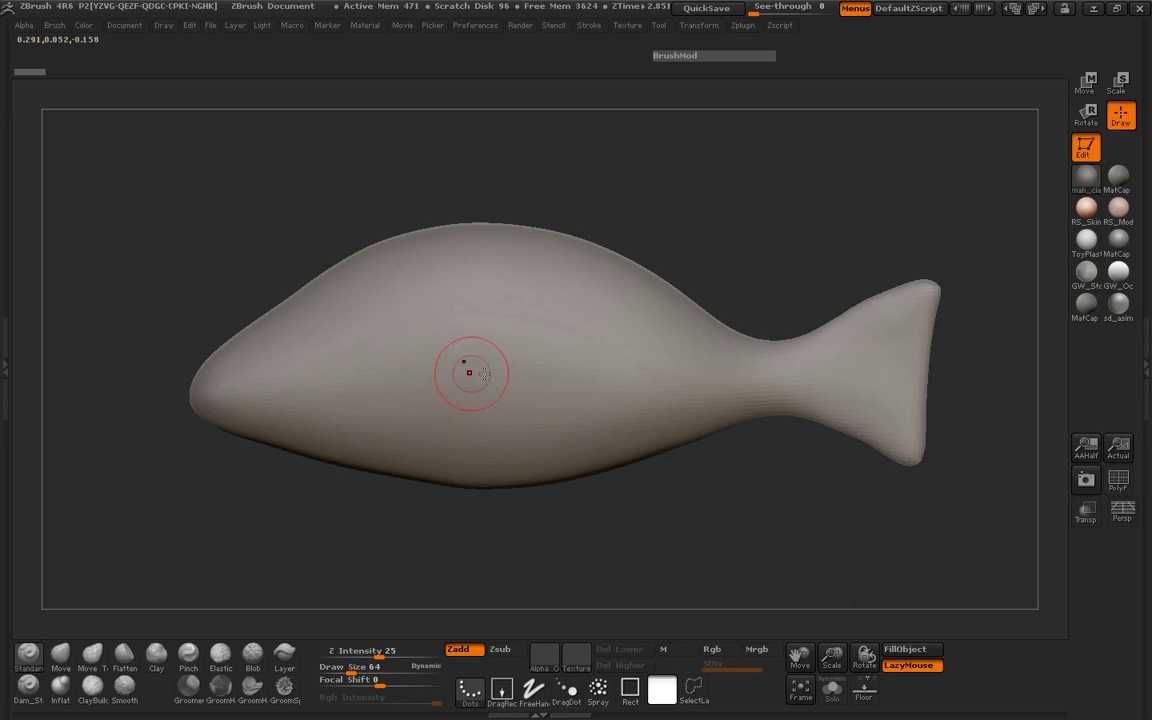
- Load Vintage-Pompano-Fish-Sketch.jpg from the Fish 6 project folder as a texture and add it to Spotlight
key(comma)
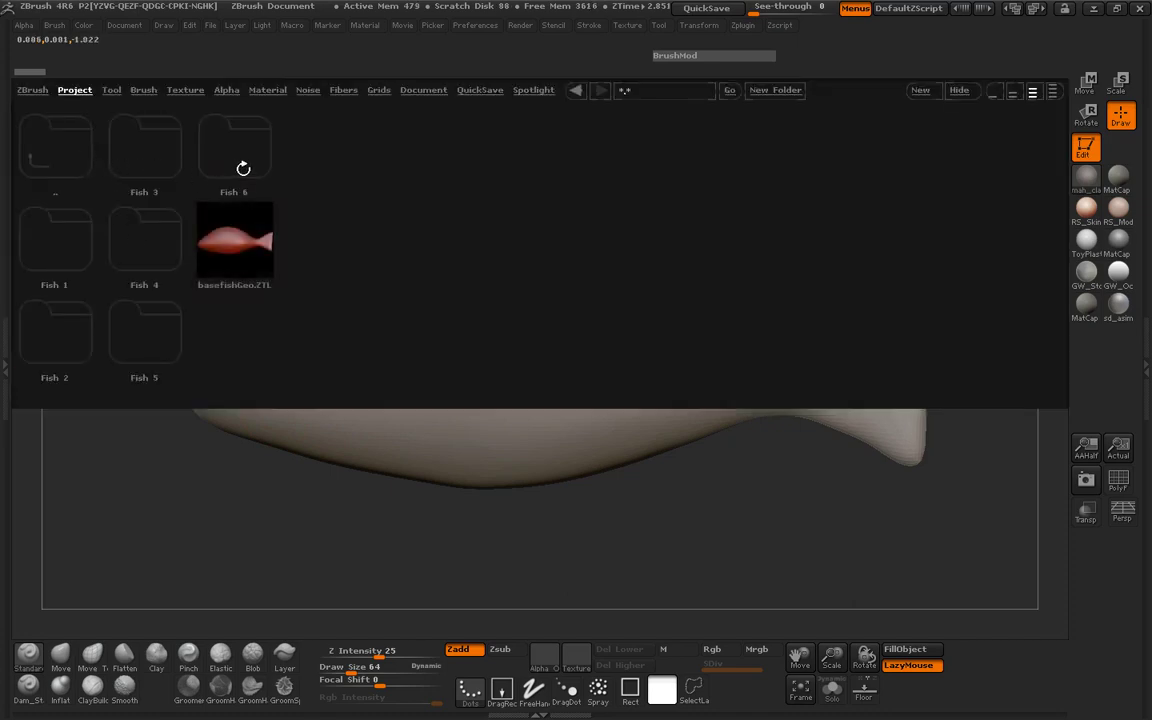
double_click(243, 168)
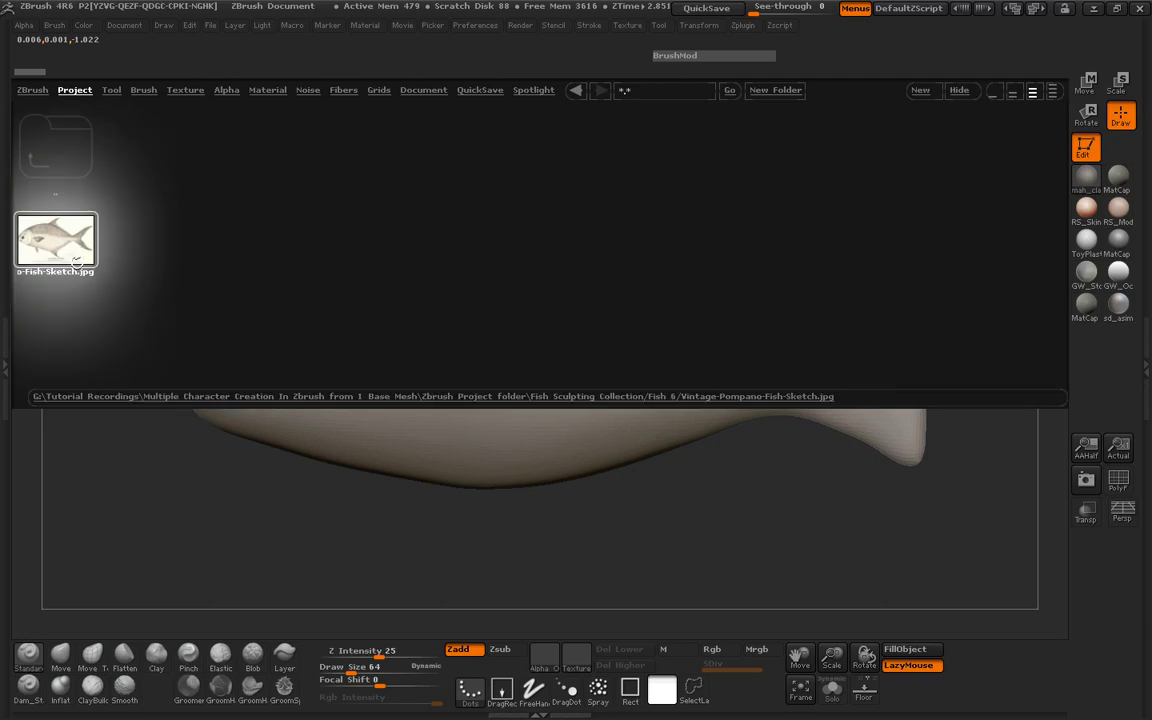
click(12, 325)
click(45, 161)
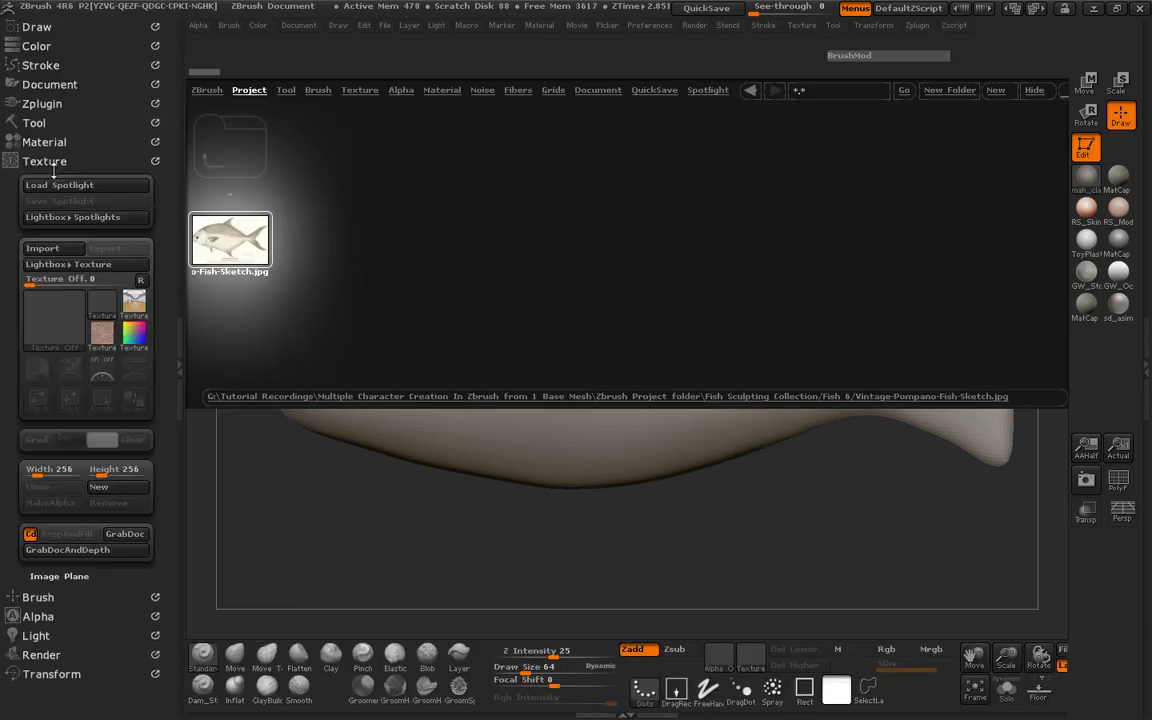
double_click(218, 222)
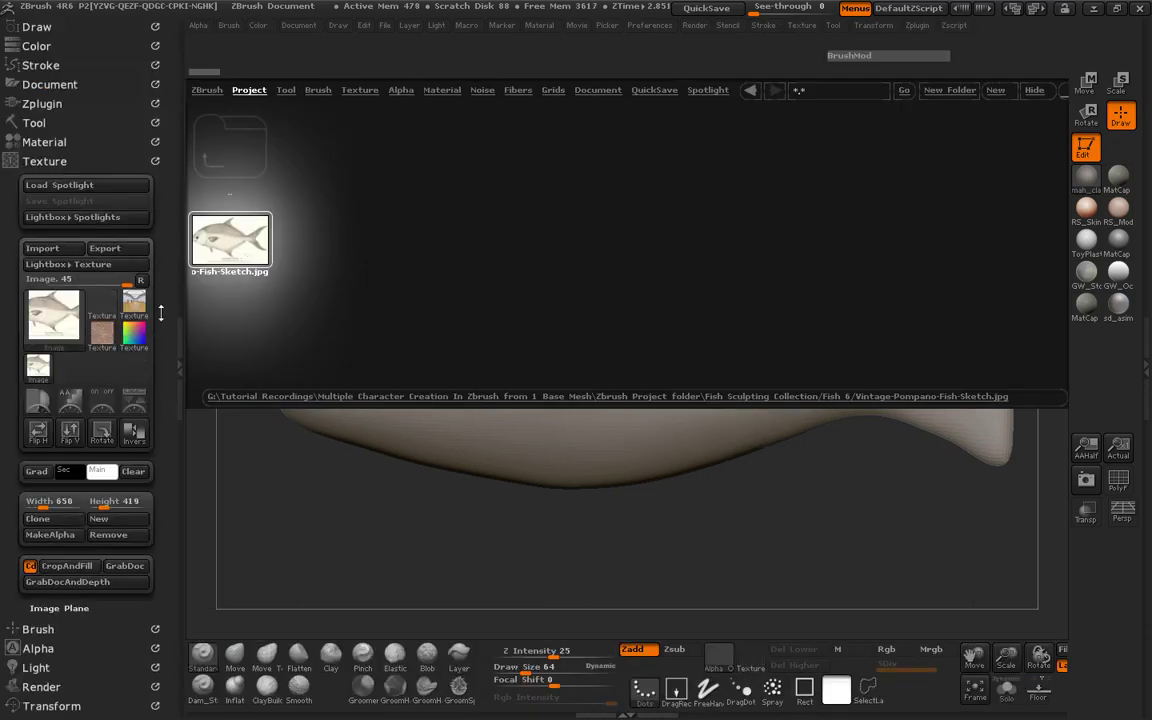
click(144, 399)
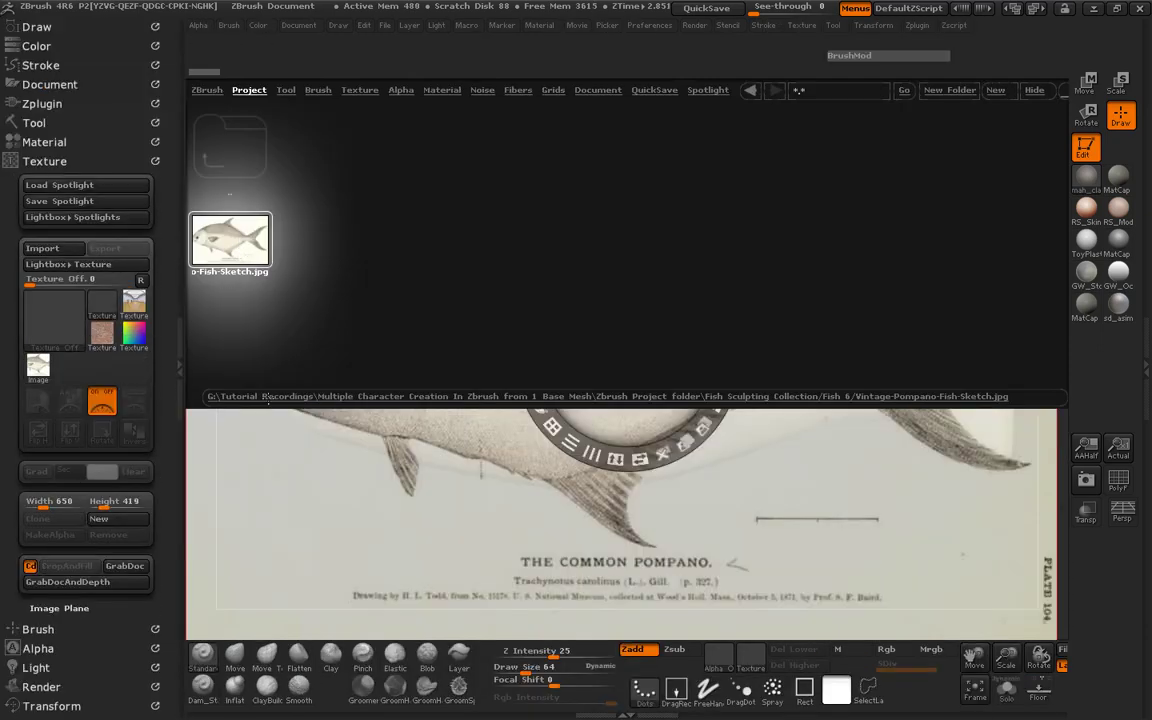
- Start saving the Spotlight set and browse to the Pixologic ZBrush 4R6 folder under Program Files (x86)
click(66, 203)
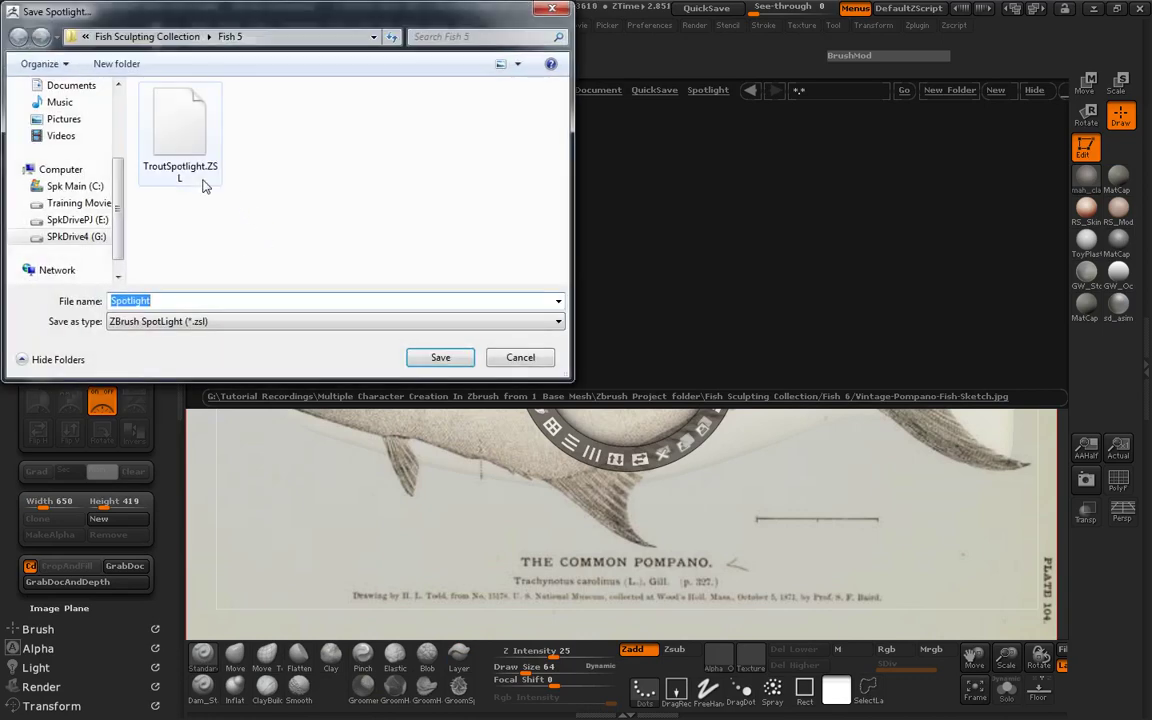
scroll(116, 172, up, 3)
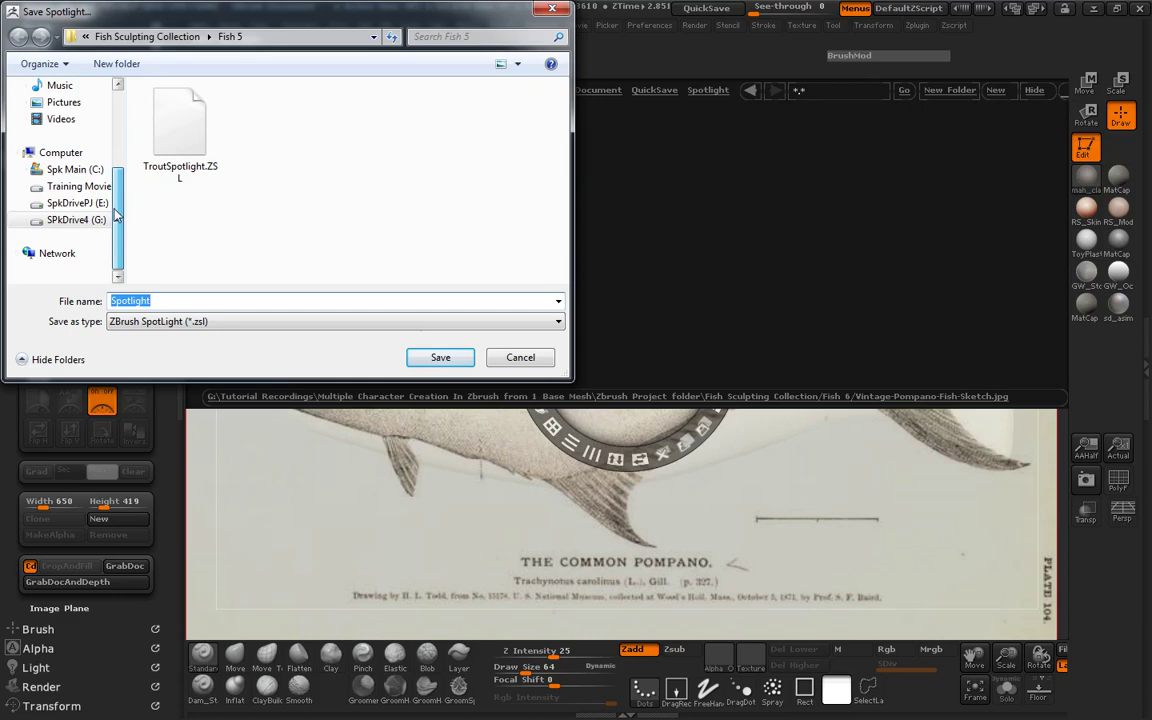
click(64, 109)
double_click(240, 135)
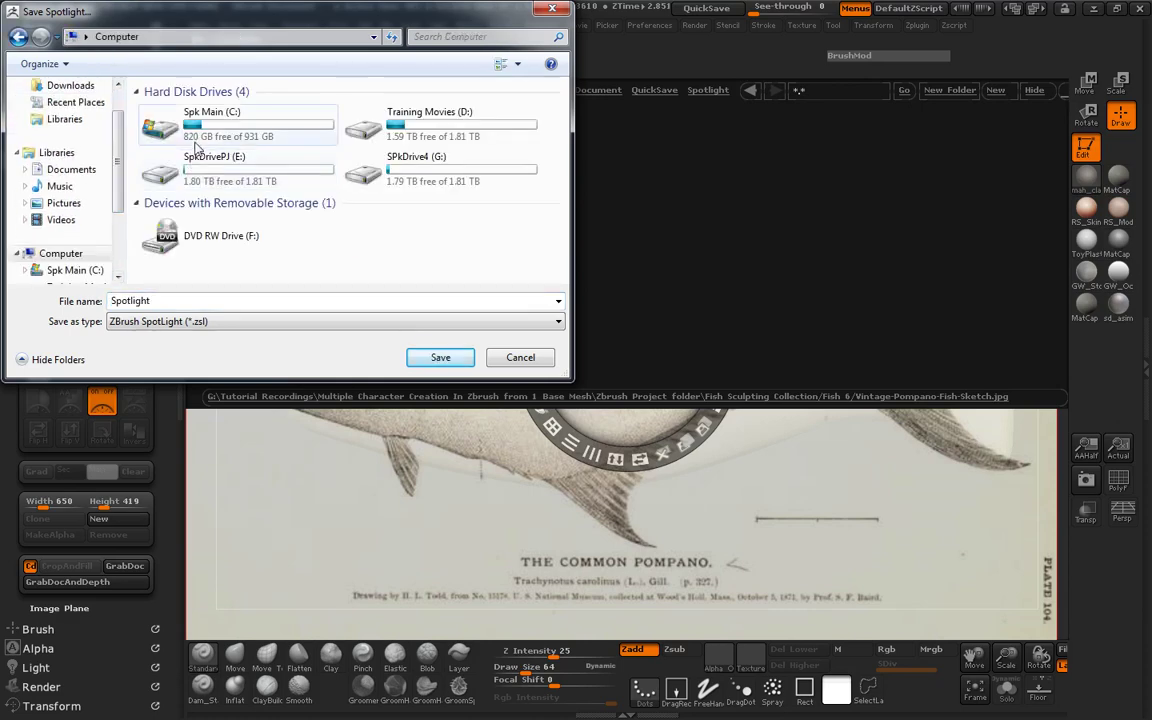
double_click(190, 118)
double_click(210, 196)
scroll(206, 200, down, 10)
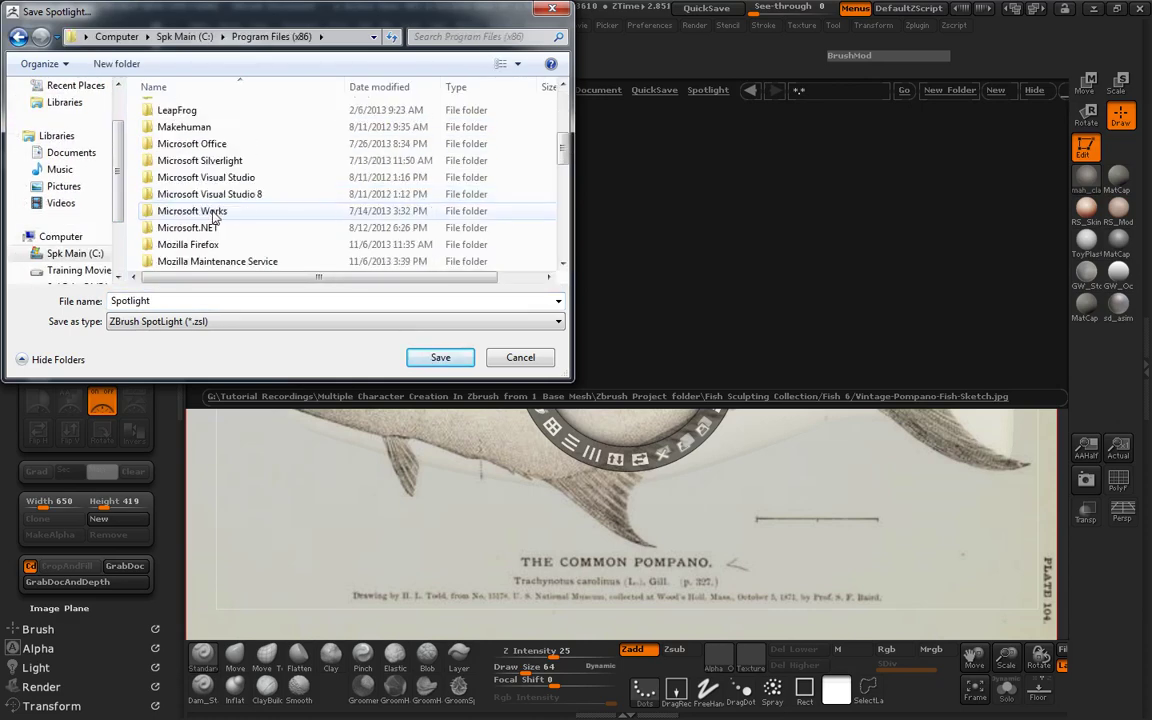
double_click(196, 228)
double_click(195, 110)
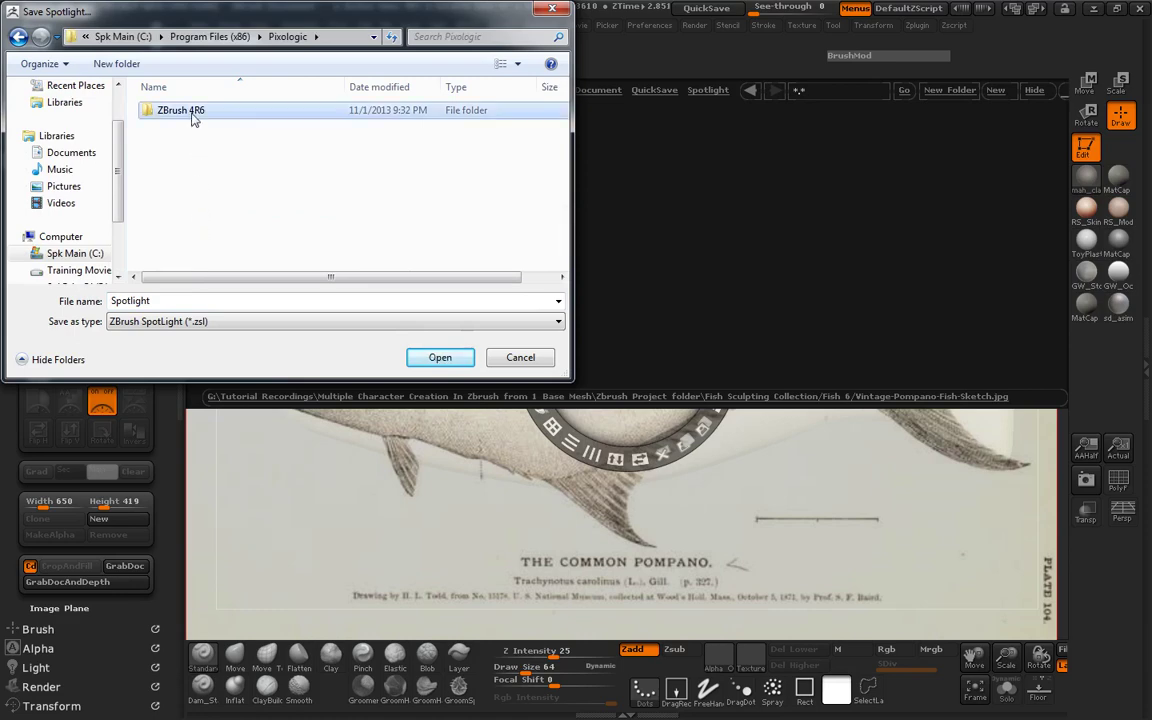
scroll(212, 211, down, 2)
scroll(211, 212, down, 2)
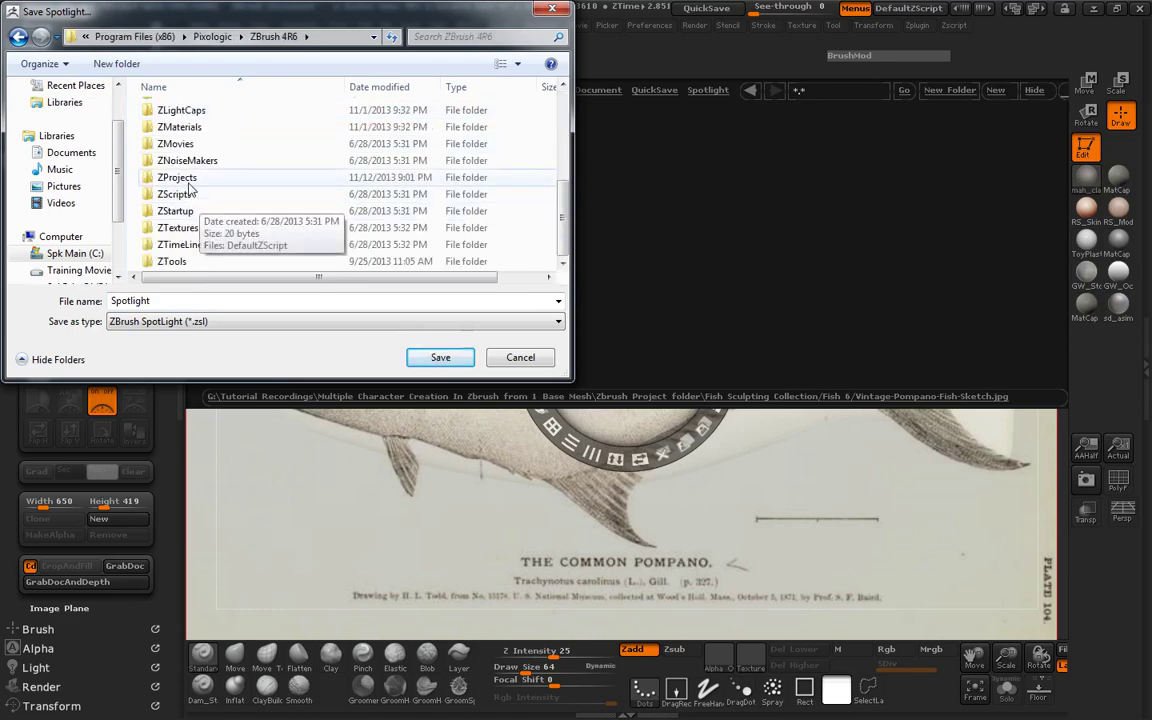
- Save the Spotlight set as Fish6Spot in the Fish 6 folder, reached through ZProjects, Tuts+ and the Fish Sculpting Collection shortcut
double_click(182, 180)
double_click(170, 144)
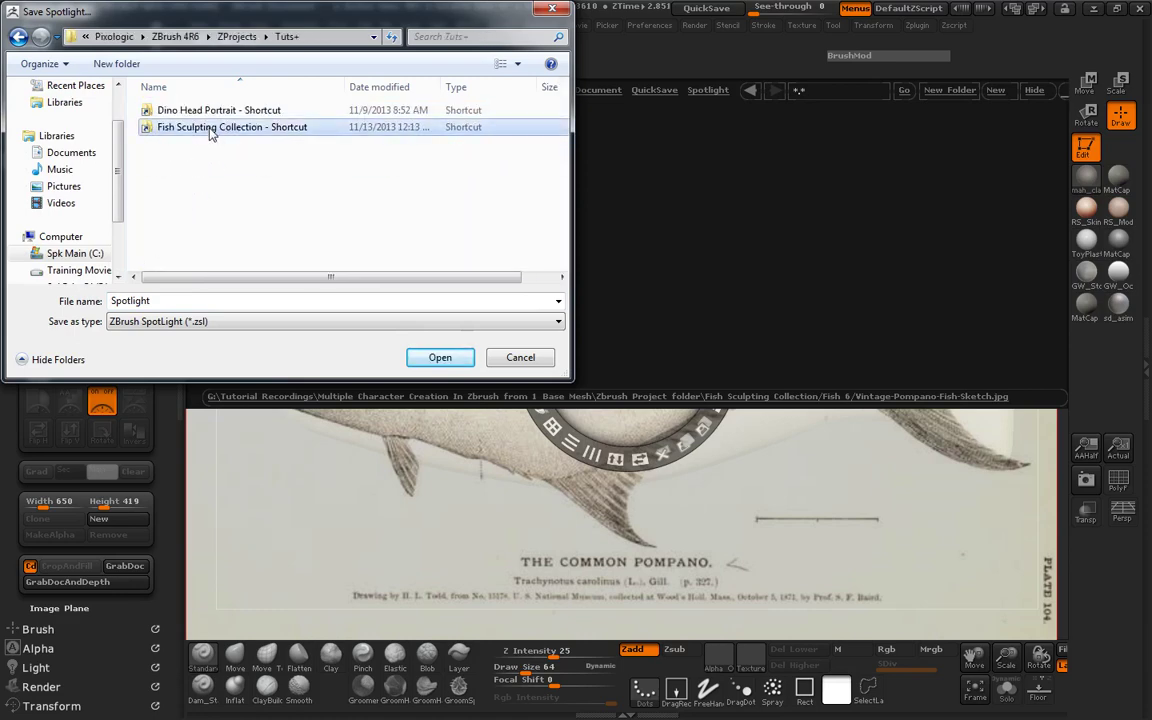
double_click(205, 128)
click(172, 195)
double_click(177, 196)
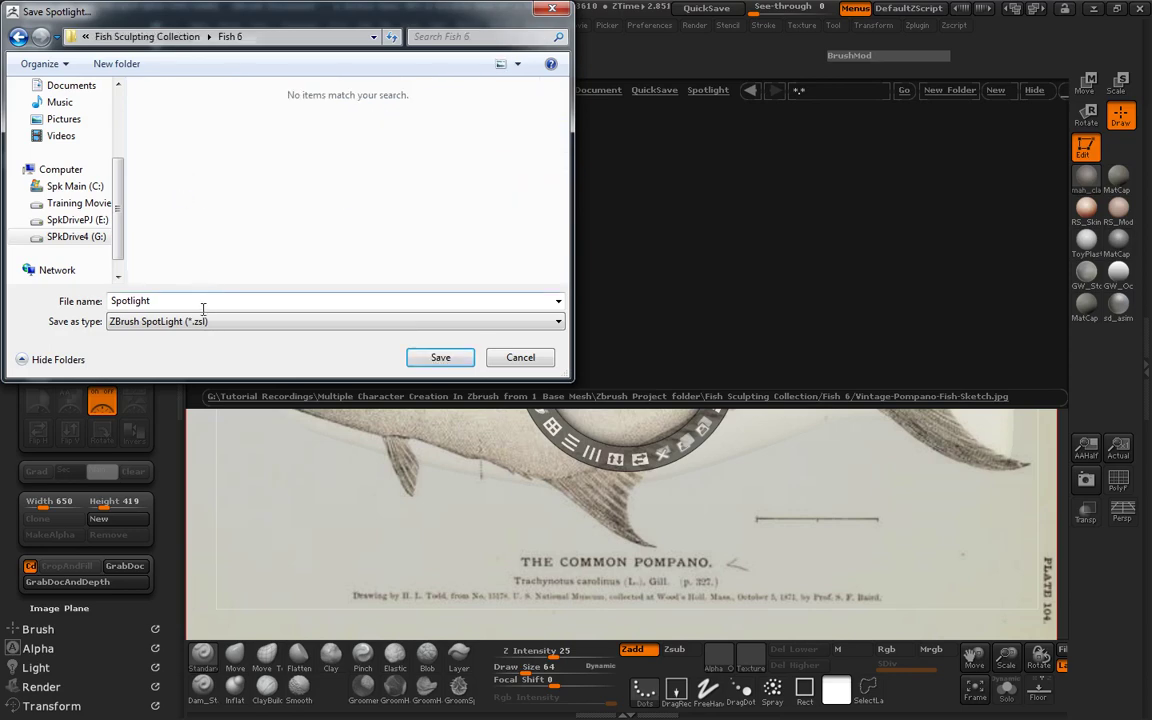
double_click(207, 303)
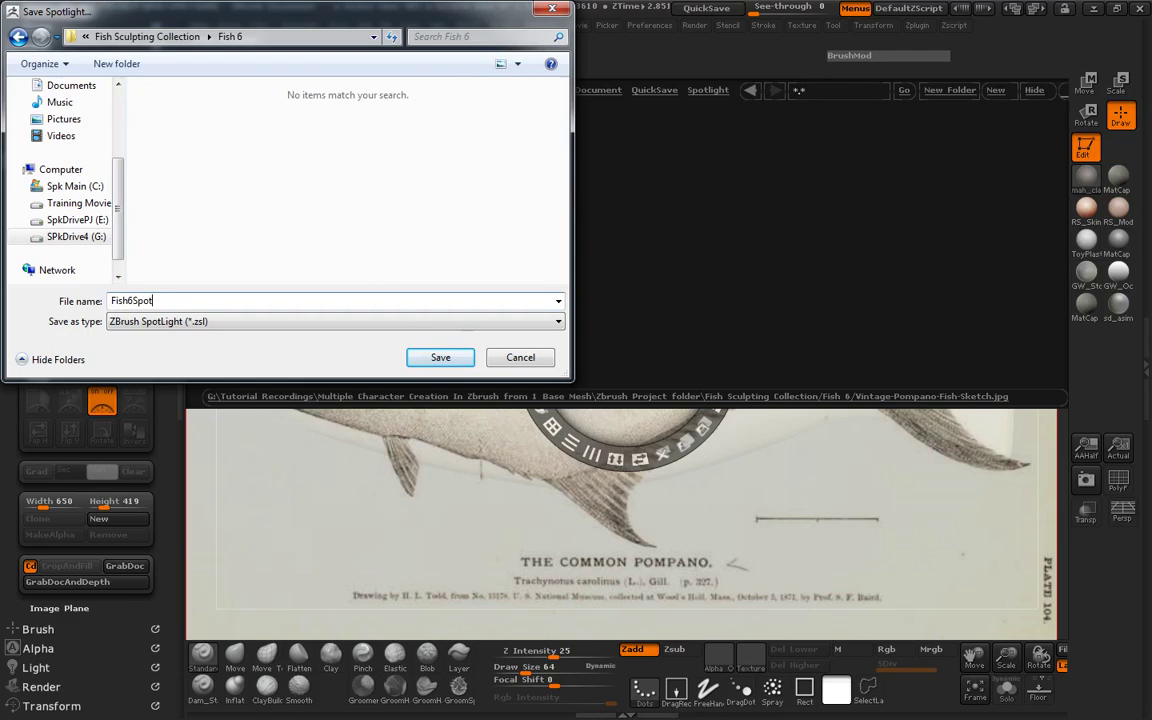
key(Return)
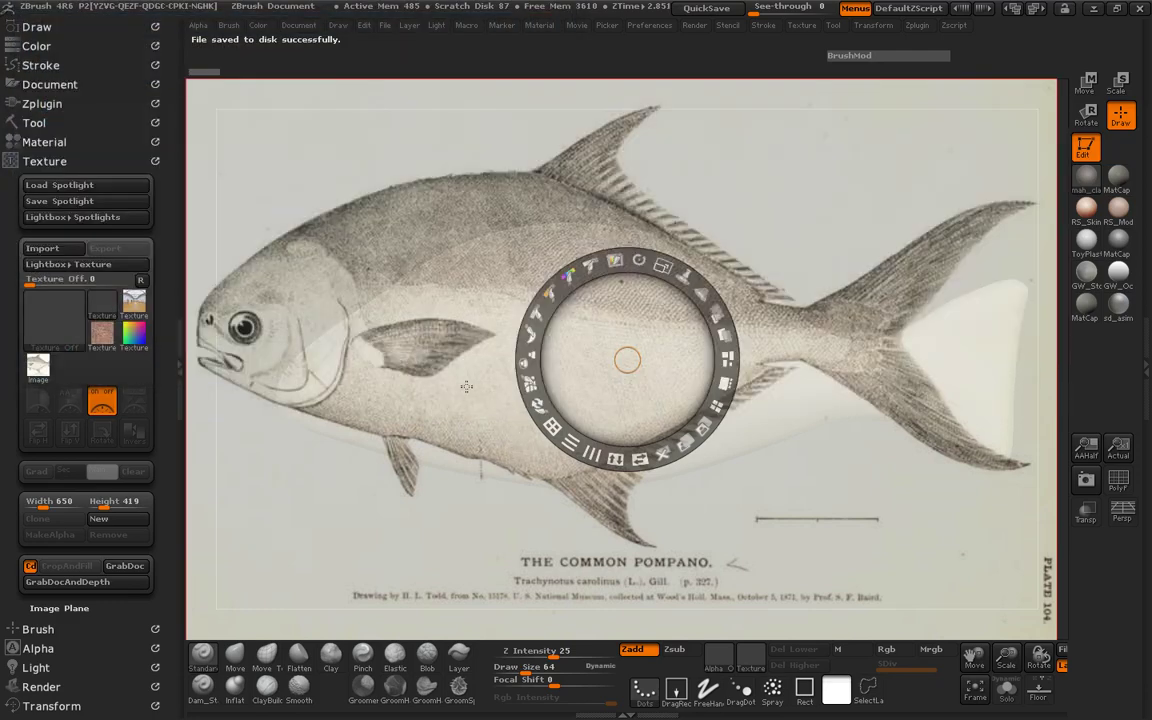
- Lower the pompano sketch's opacity, then scale and rotate it so it lies level over the fish mesh
click(194, 364)
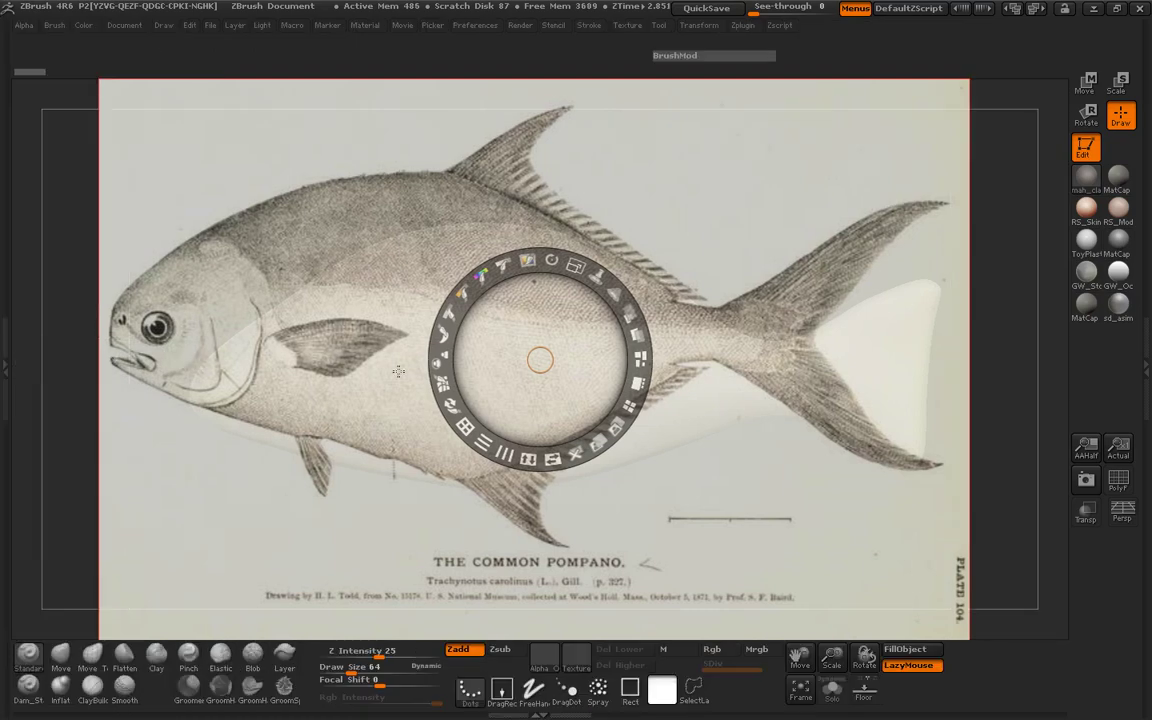
drag(631, 317, 577, 267)
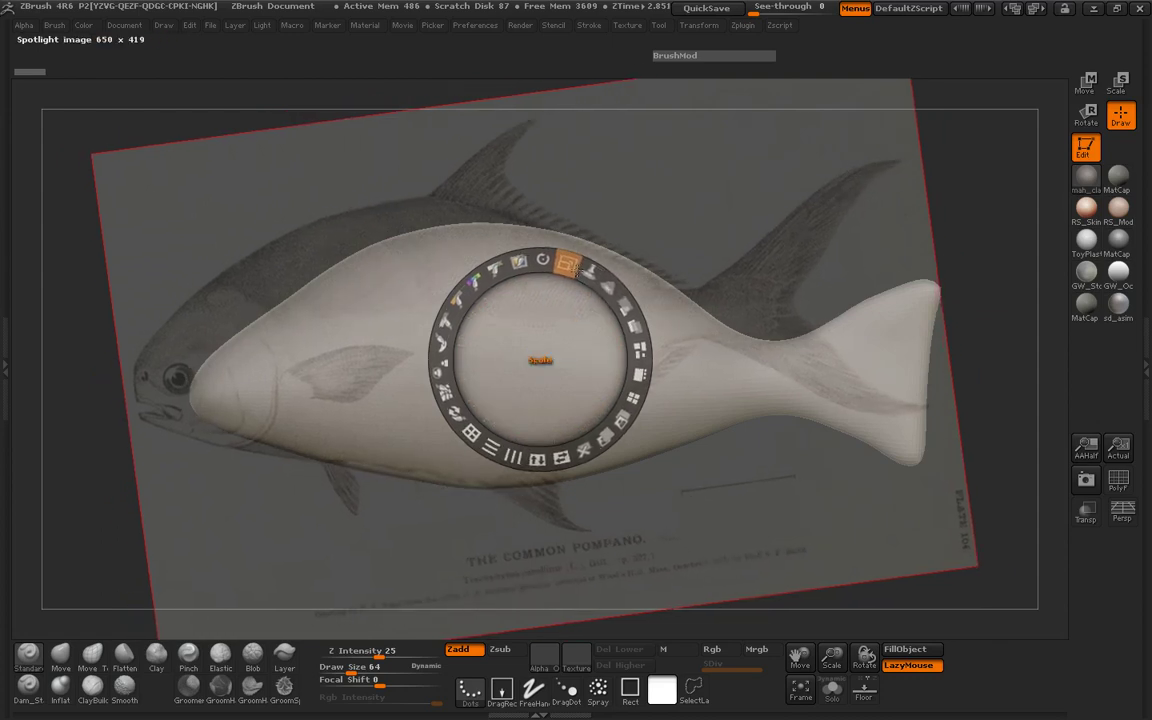
key(z)
mouse_move(660, 230)
alt+mouse_down()
mouse_move(626, 201)
mouse_move(657, 214)
alt+mouse_up()
key(z)
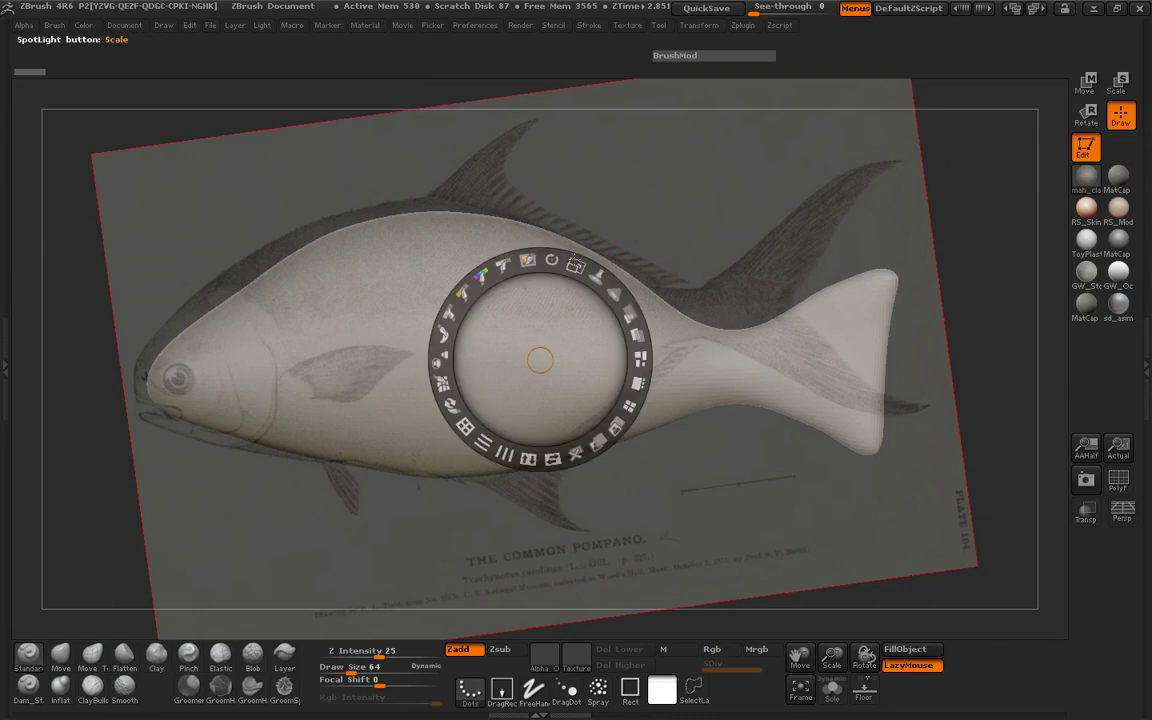
drag(551, 260, 567, 262)
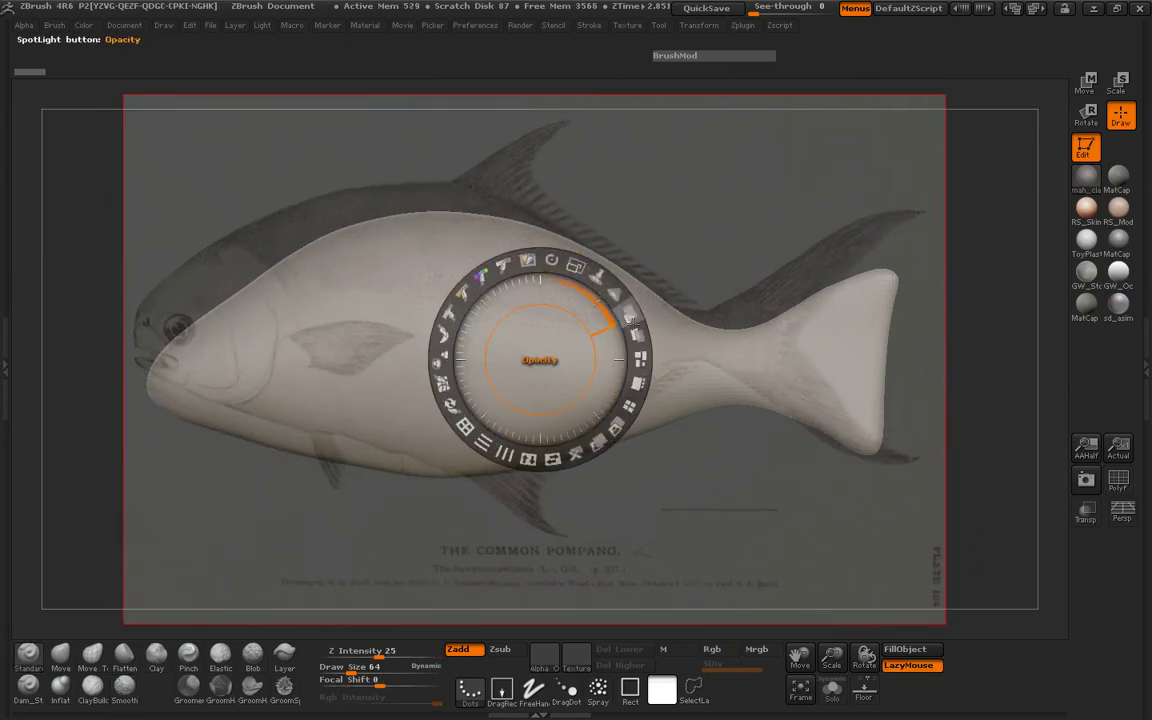
- Leave Spotlight editing and align the fish mesh's position and size with the body in the sketch
key(z)
alt+drag(663, 255, 641, 217)
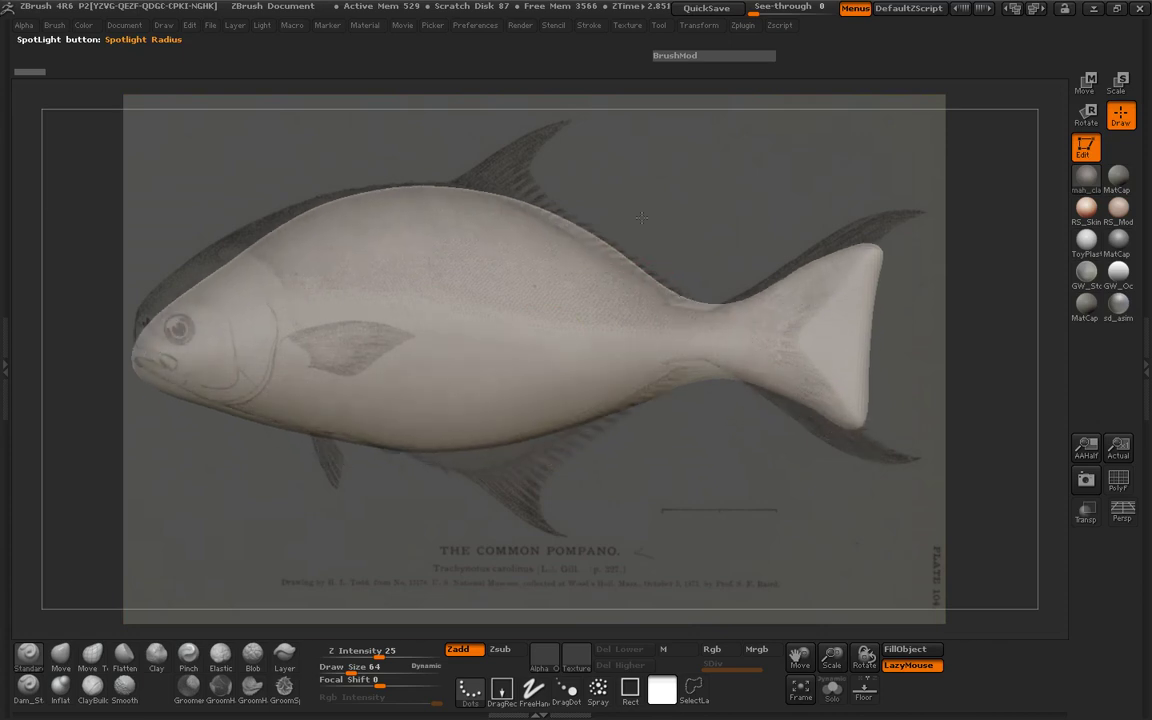
mouse_move(656, 224)
ctrl+right_down()
mouse_move(666, 243)
mouse_move(669, 229)
ctrl+right_up()
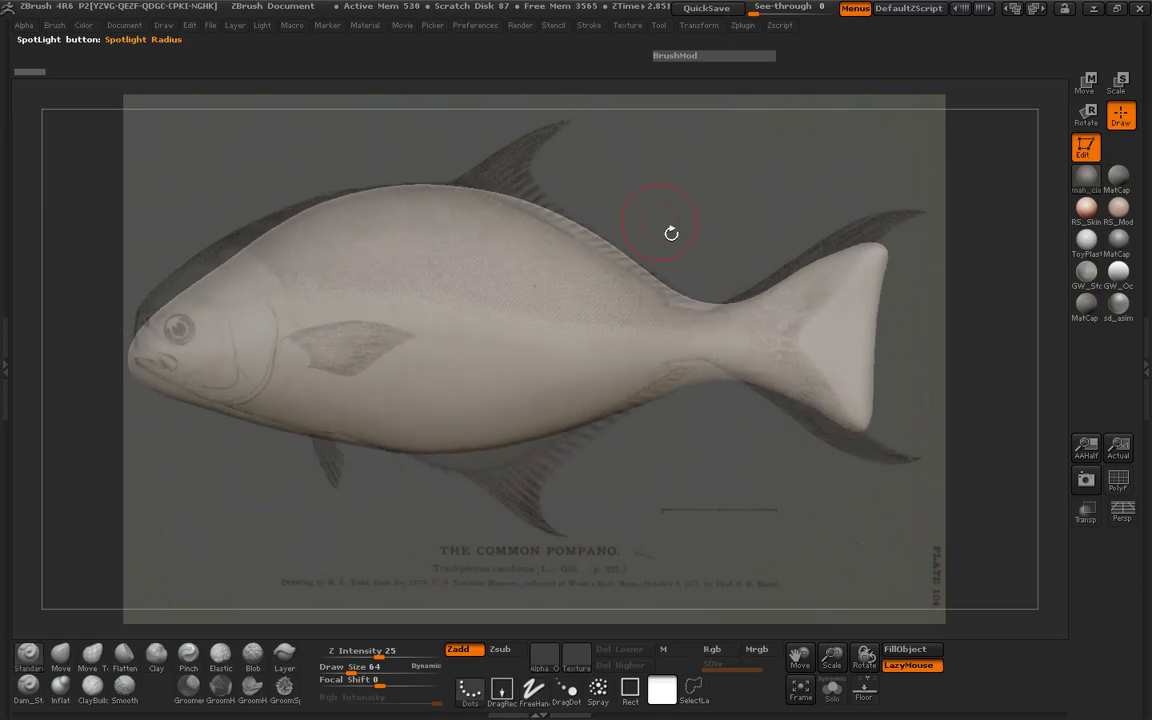
alt+drag(666, 228, 664, 223)
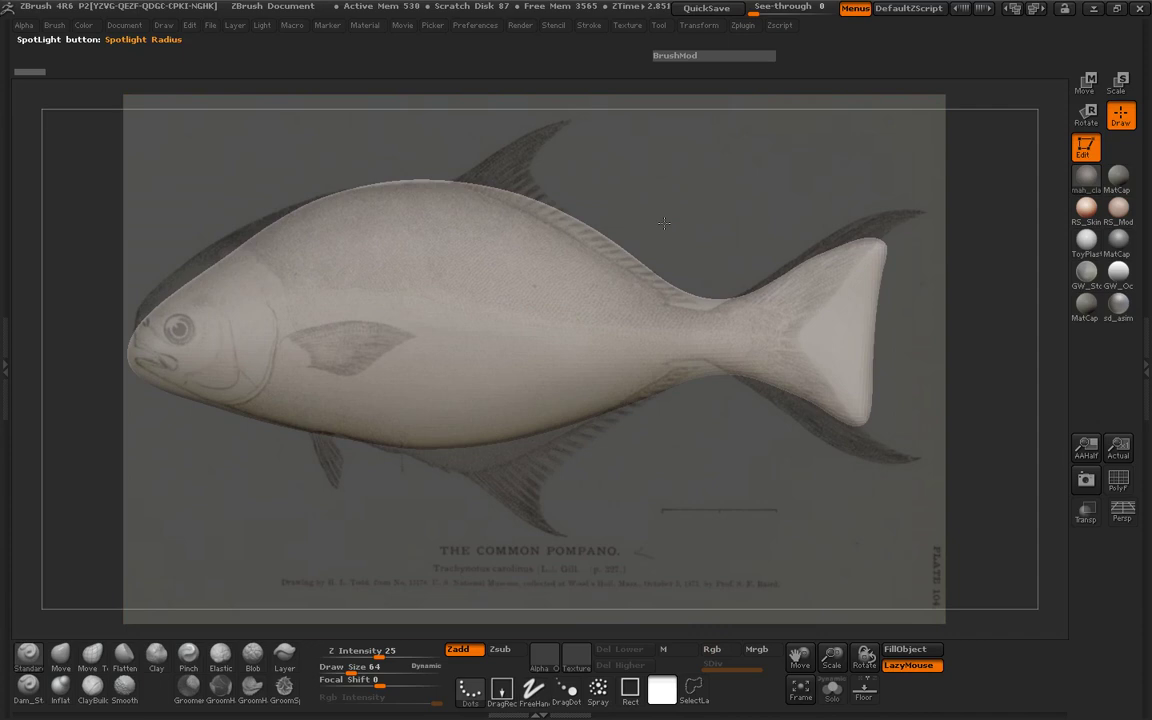
- Pull the belly down to the sketch's outline with the Move Topological brush at draw size 179
click(100, 660)
key(space)
drag(404, 371, 423, 369)
mouse_move(437, 443)
mouse_down()
mouse_move(443, 461)
mouse_move(488, 459)
mouse_up()
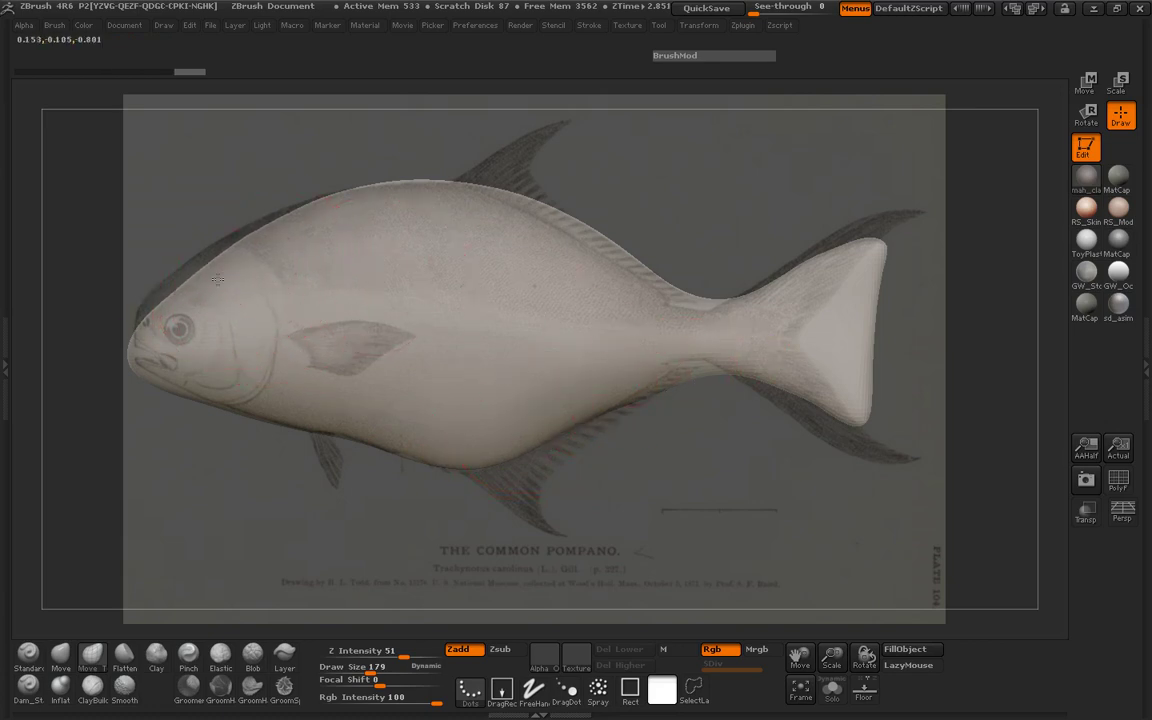
- Pull the forehead up and reshape the snout to follow the head outline in the sketch
drag(217, 280, 212, 255)
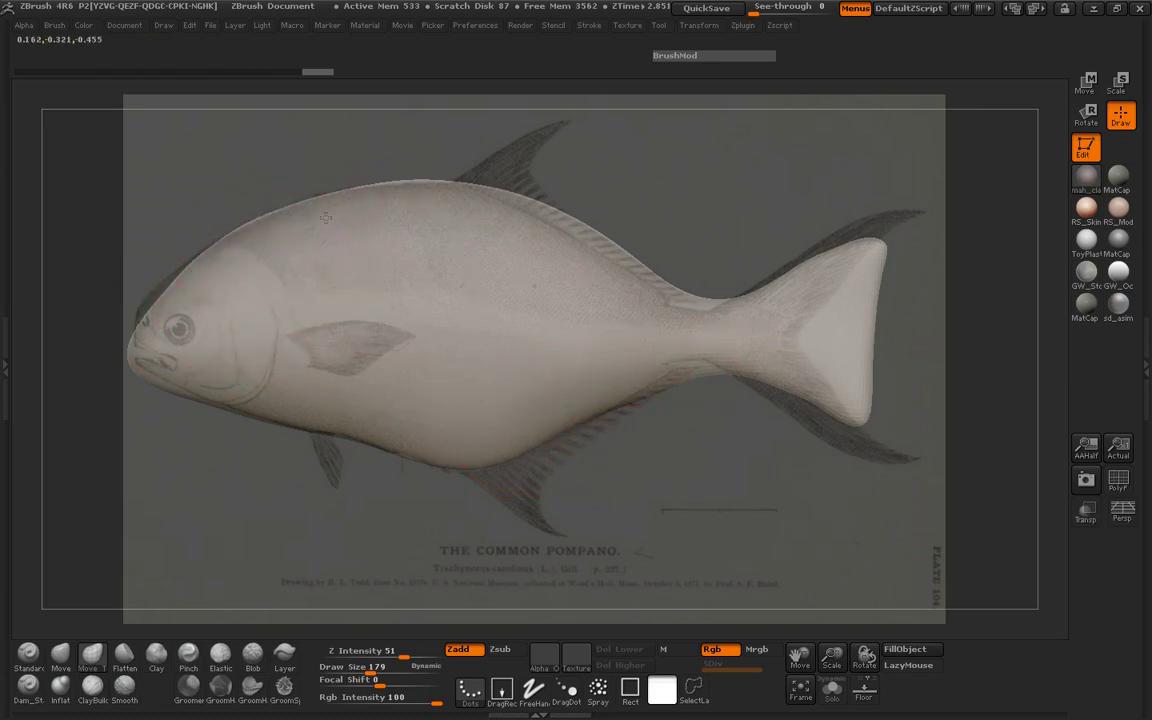
drag(166, 304, 164, 257)
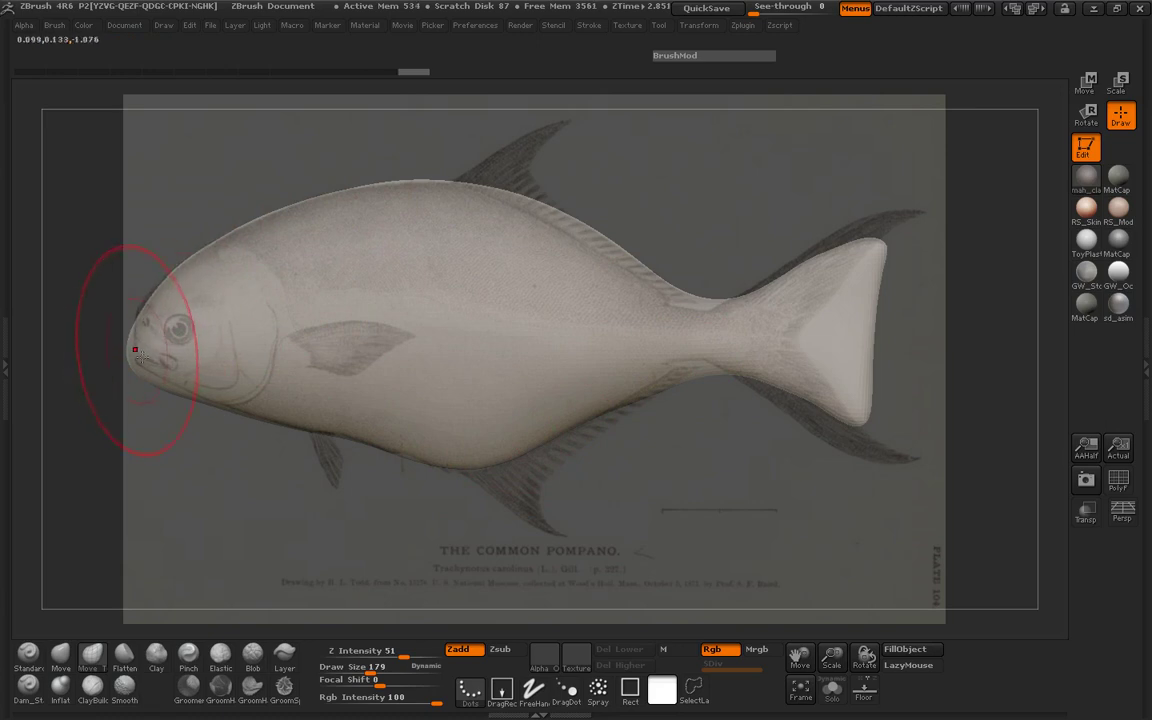
drag(150, 357, 147, 358)
drag(169, 309, 148, 355)
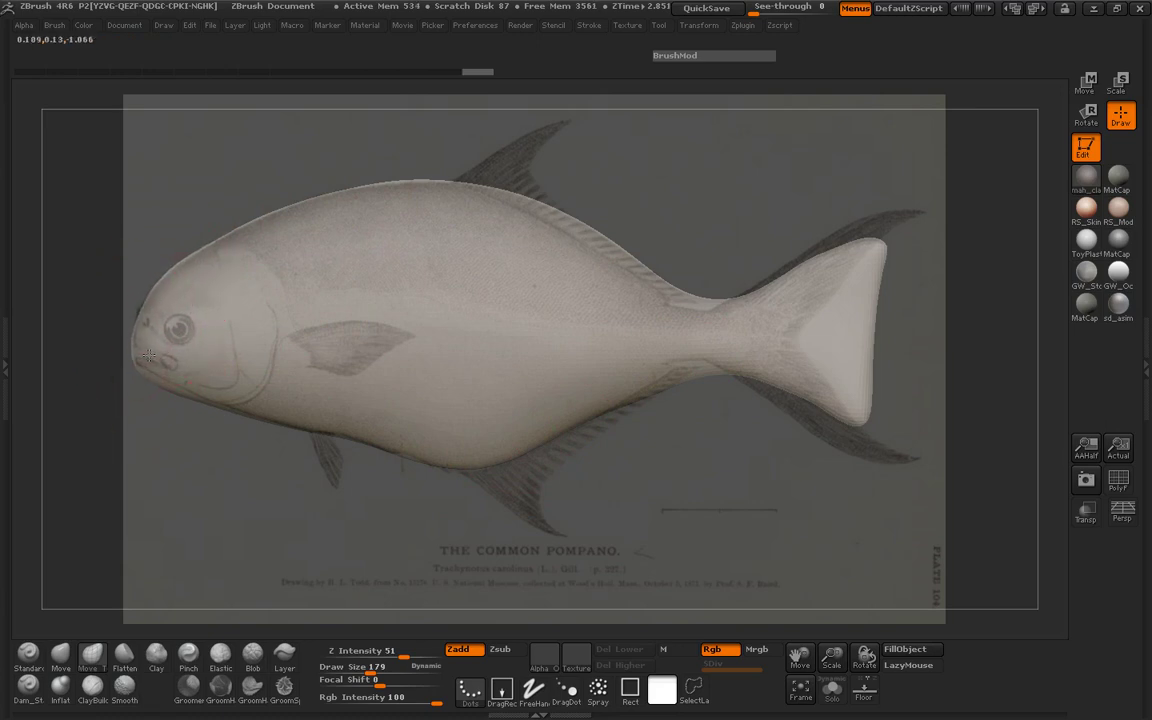
- Set the draw size to 125, refine the forehead above the eye and smooth the upper back
key(space)
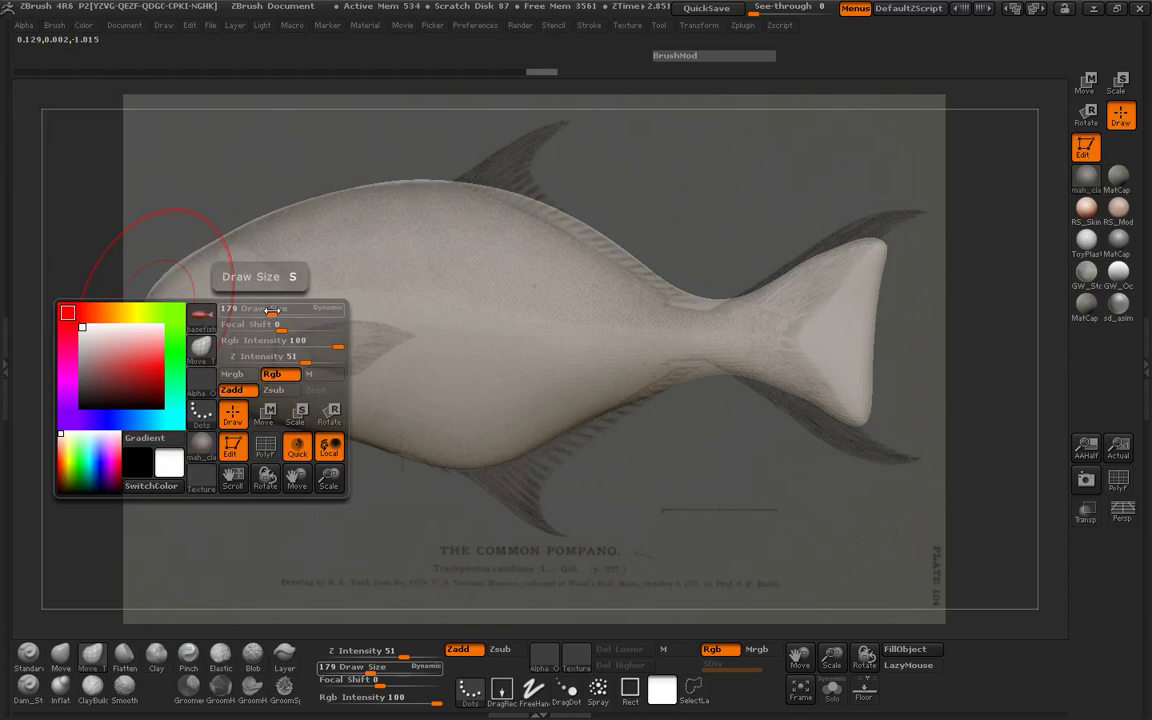
drag(292, 311, 271, 311)
drag(164, 313, 172, 305)
shift+drag(371, 205, 398, 215)
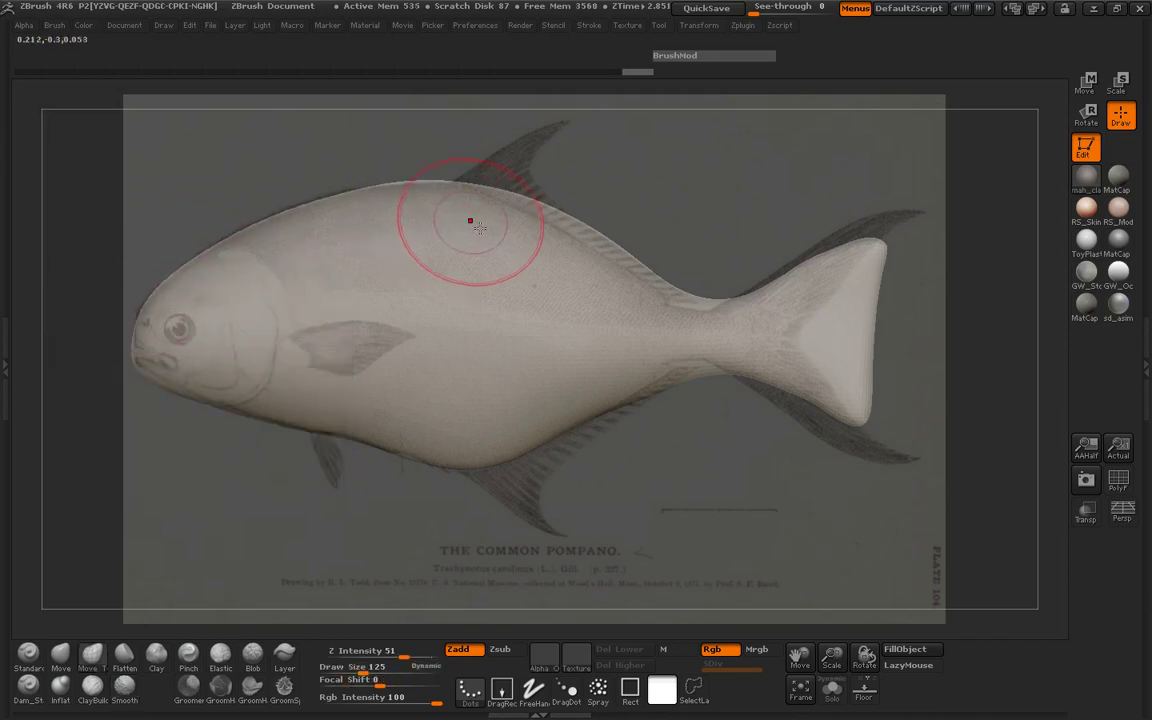
- Pull the tail fin's upper lobe outward and push in its rear edge to form the fork in the sketch
mouse_move(858, 264)
mouse_down()
mouse_move(902, 217)
mouse_move(874, 273)
mouse_move(776, 284)
mouse_up()
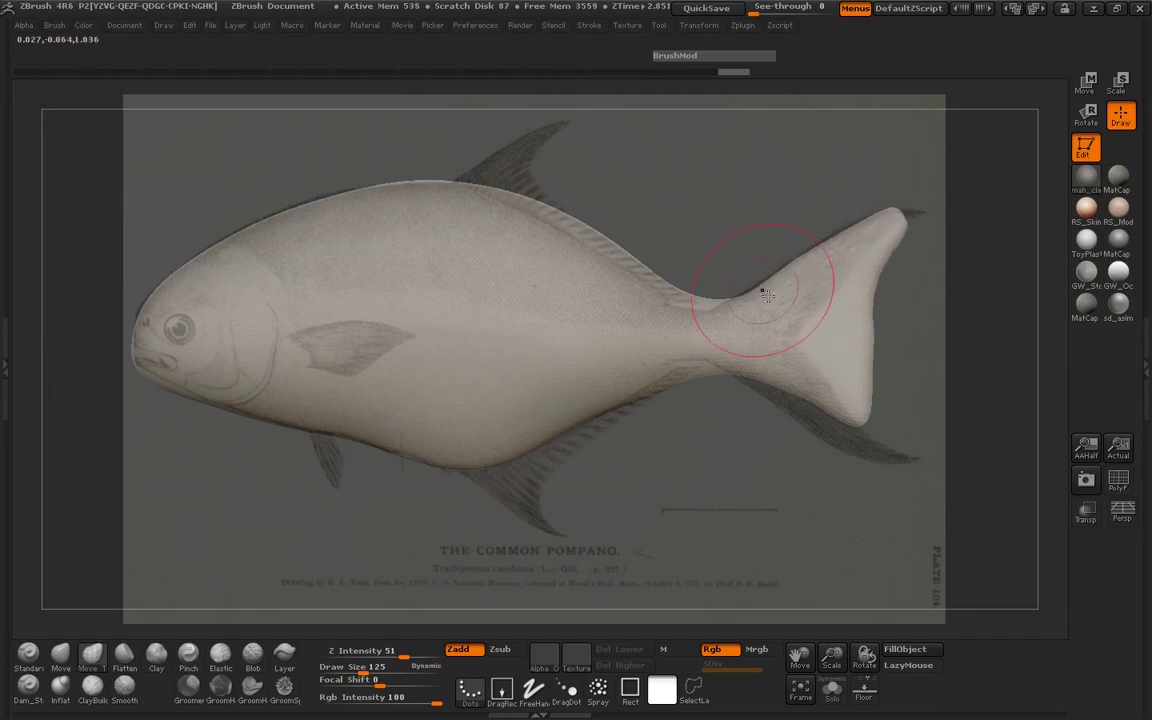
key(ctrl+z)
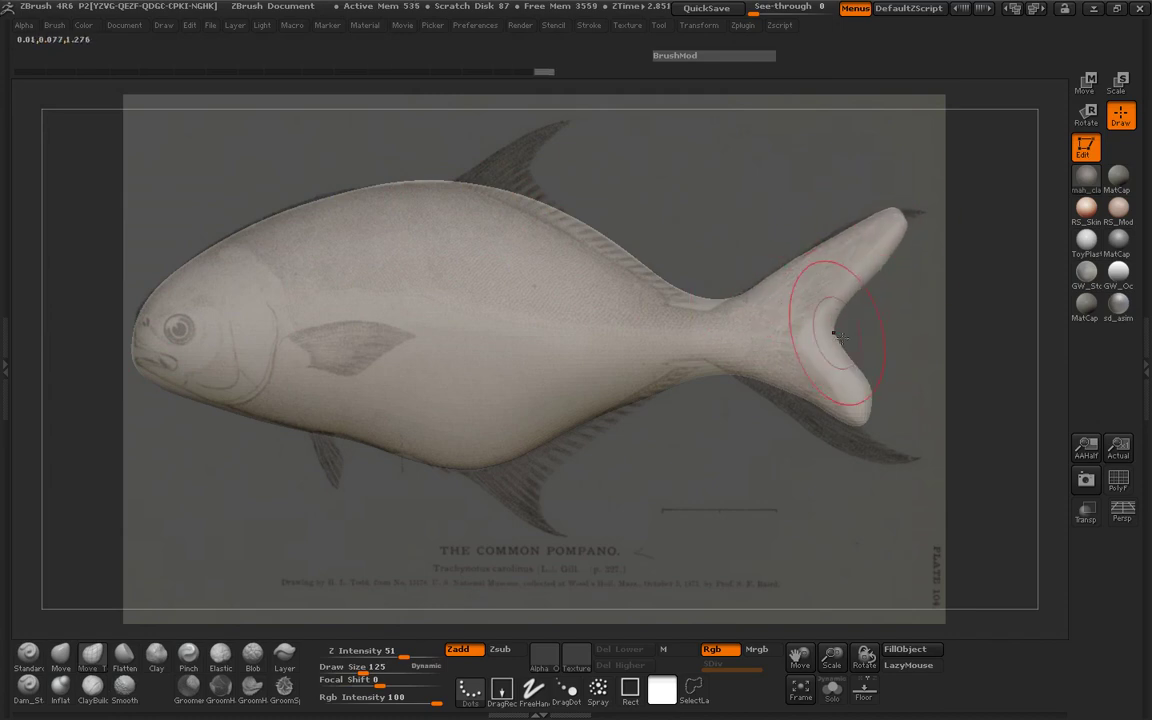
drag(840, 337, 819, 335)
drag(869, 273, 865, 271)
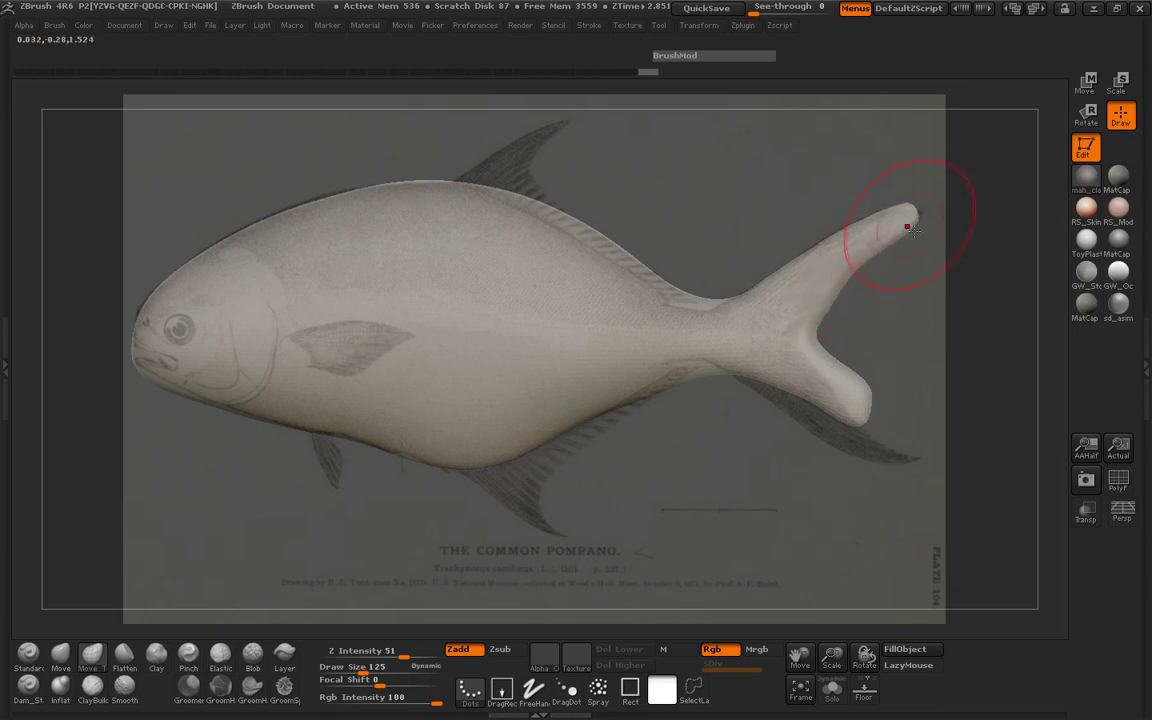
- Shape the tip of the tail fin's upper lobe at draw size 62 and pull the lower lobe out to the sketch at draw size 125
key(space)
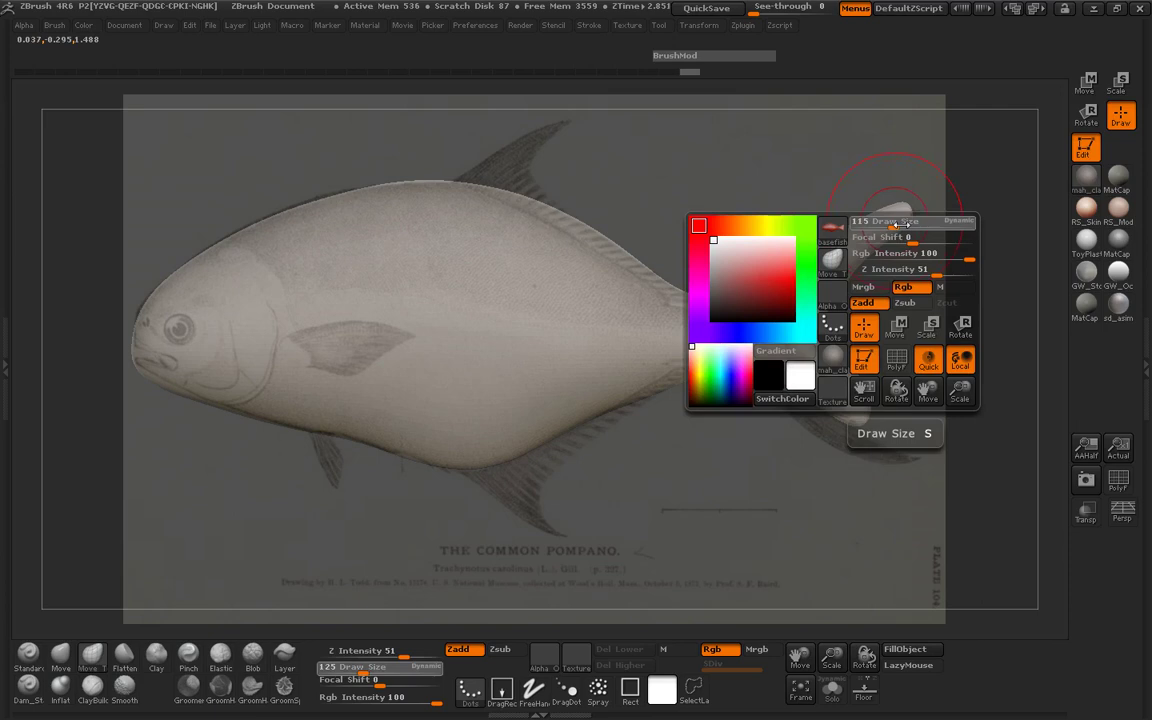
drag(900, 225, 885, 225)
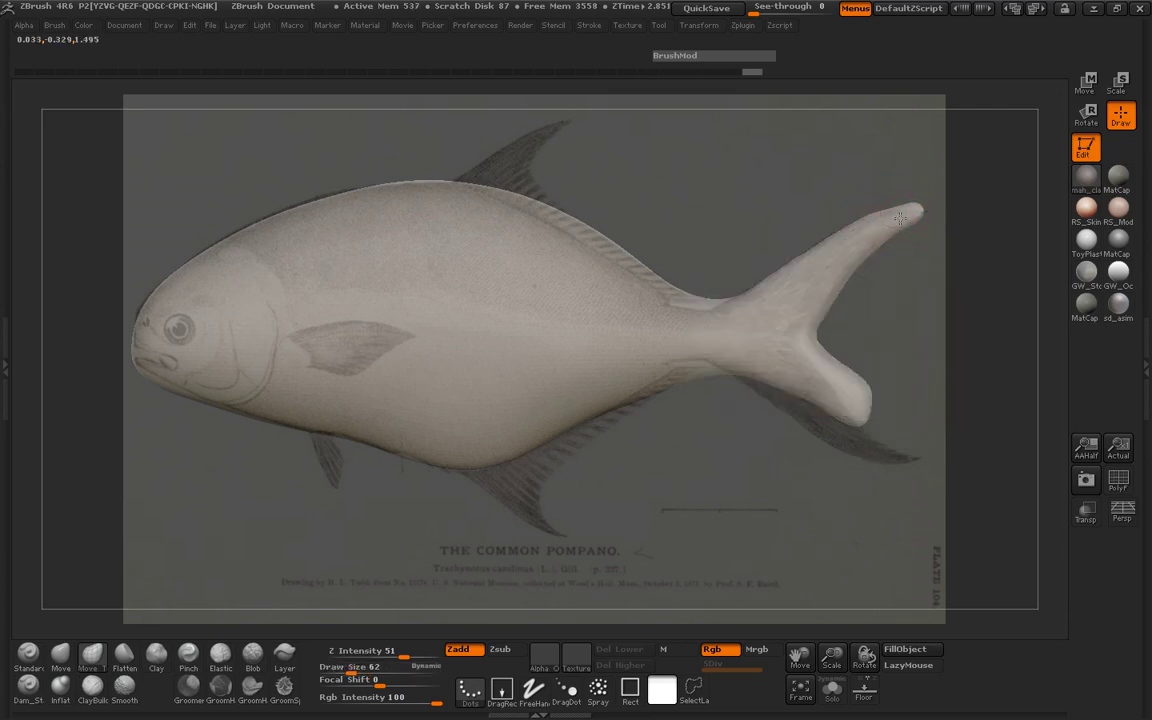
key(space)
drag(801, 381, 914, 463)
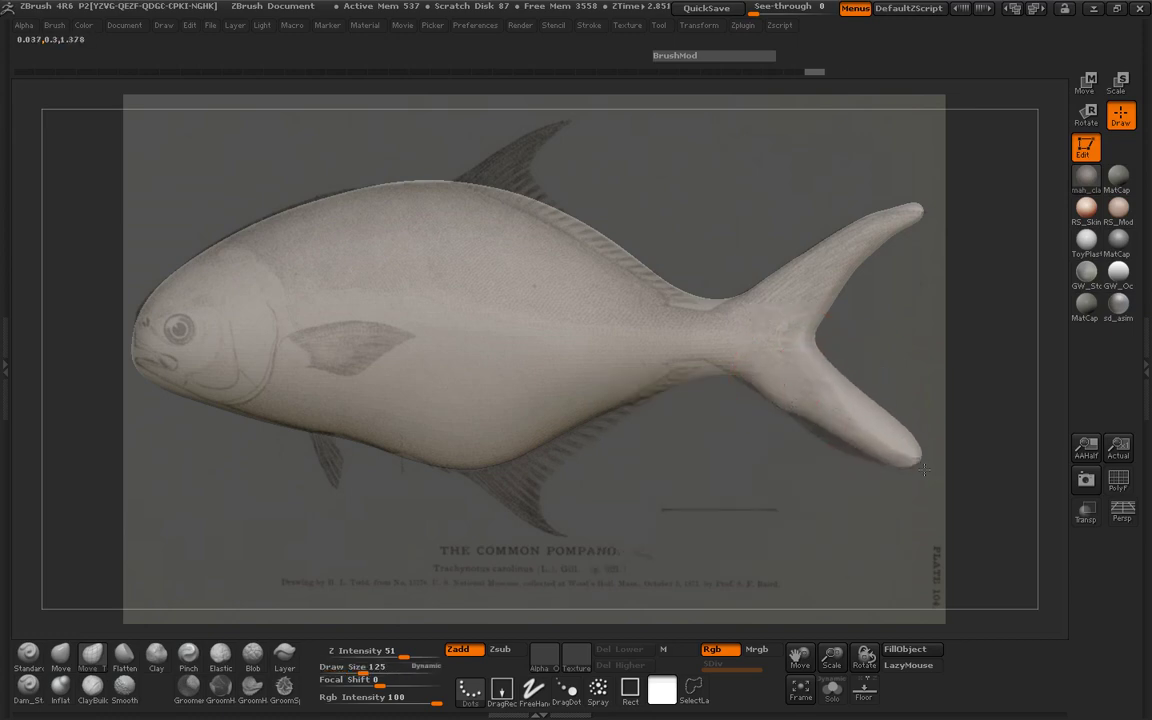
- Push in the rear edge of the tail fin's lower lobe and refine its tip at draw size 88
mouse_move(853, 396)
mouse_down()
mouse_move(836, 414)
mouse_move(788, 426)
mouse_up()
key(space)
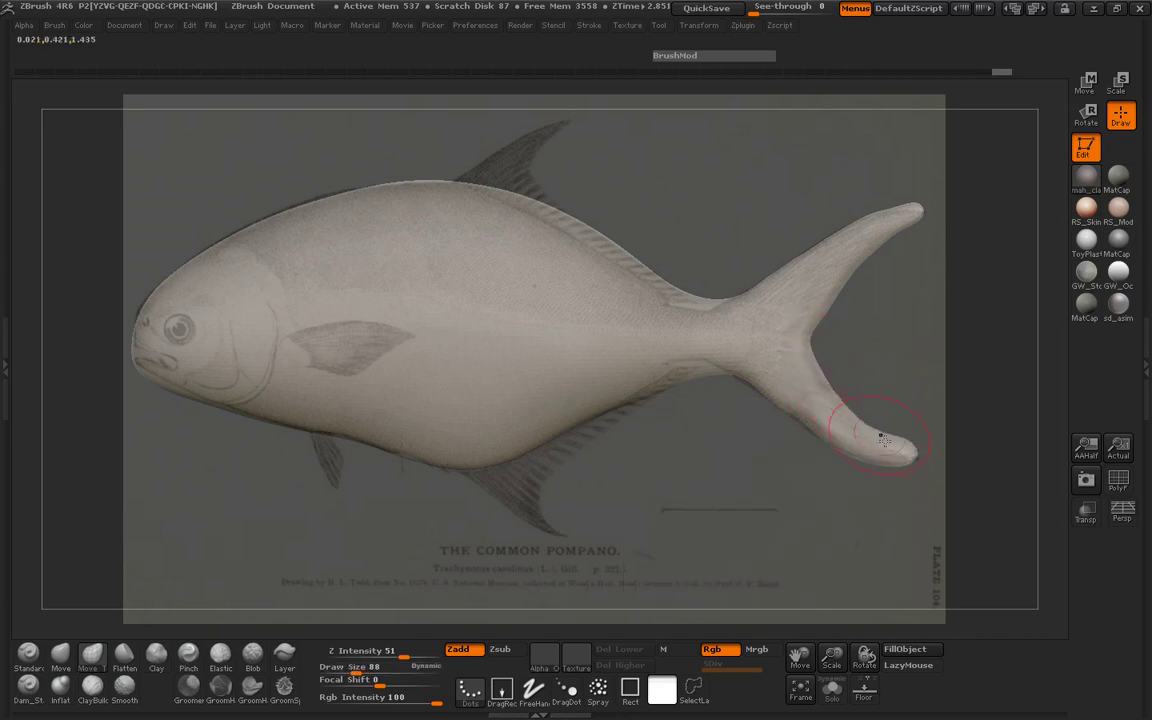
drag(881, 436, 895, 445)
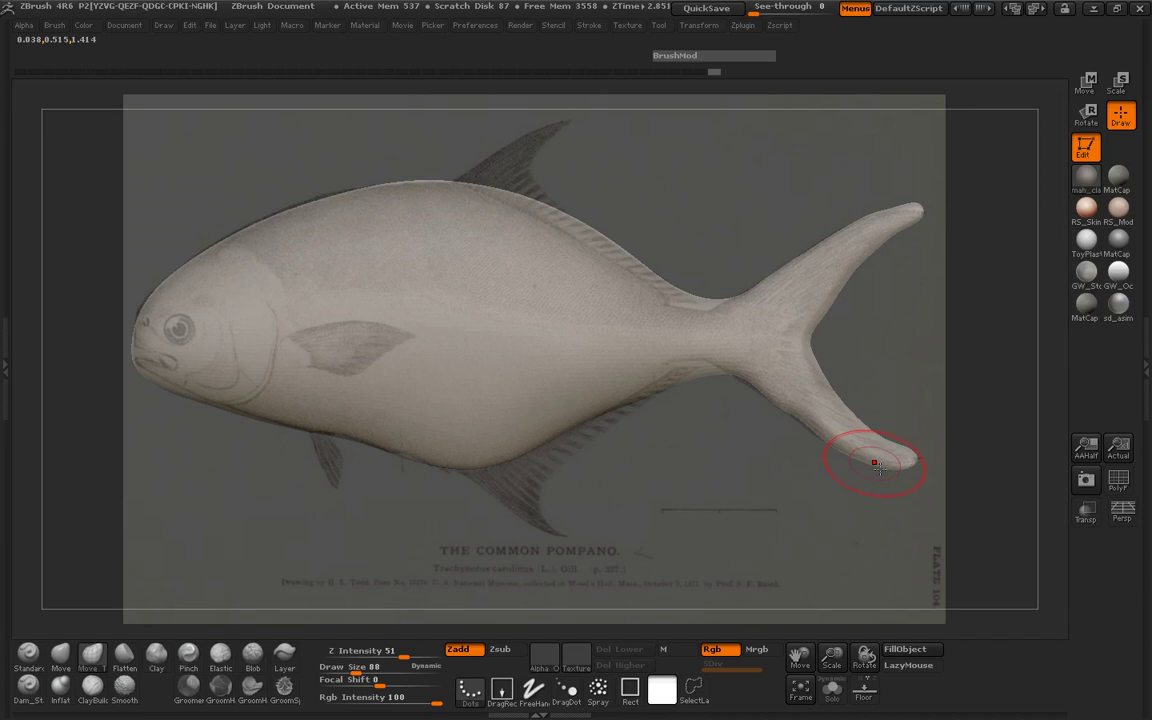
mouse_move(843, 452)
shift+mouse_down()
mouse_move(784, 404)
mouse_move(816, 432)
shift+mouse_up()
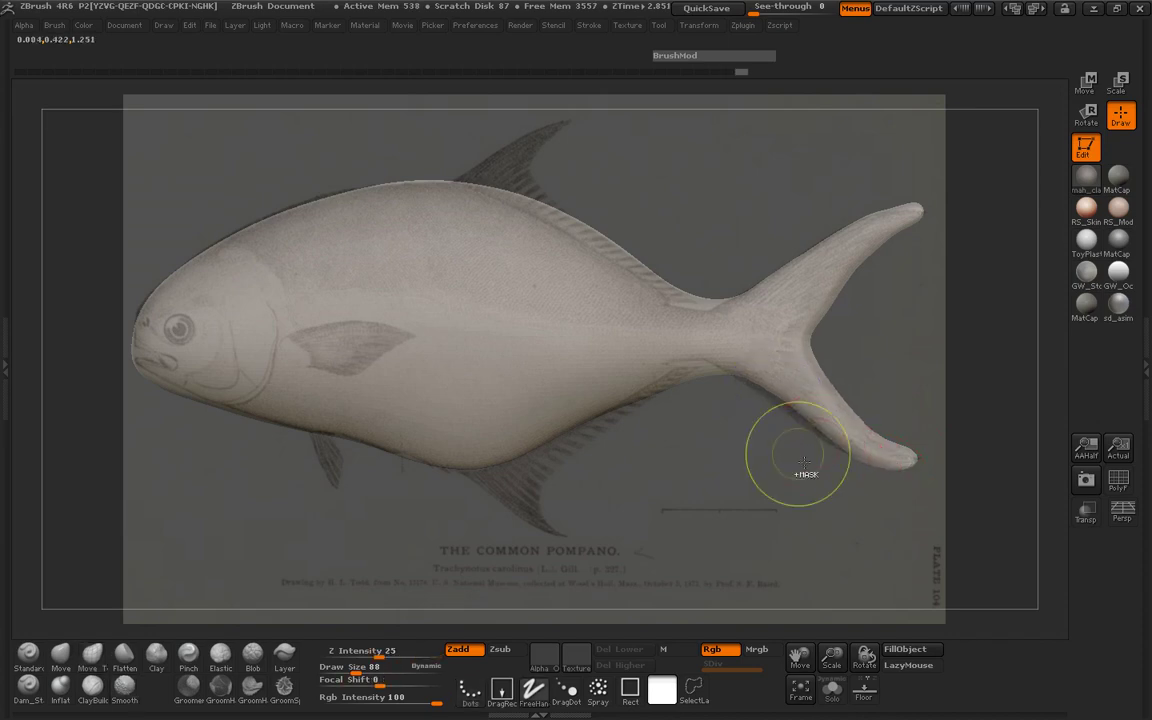
key(ctrl+z)
key(ctrl+z)
- Set the Smooth brush's Z intensity to 5 and lightly smooth the tail fin's lower lobe
shift+drag(432, 655, 350, 655)
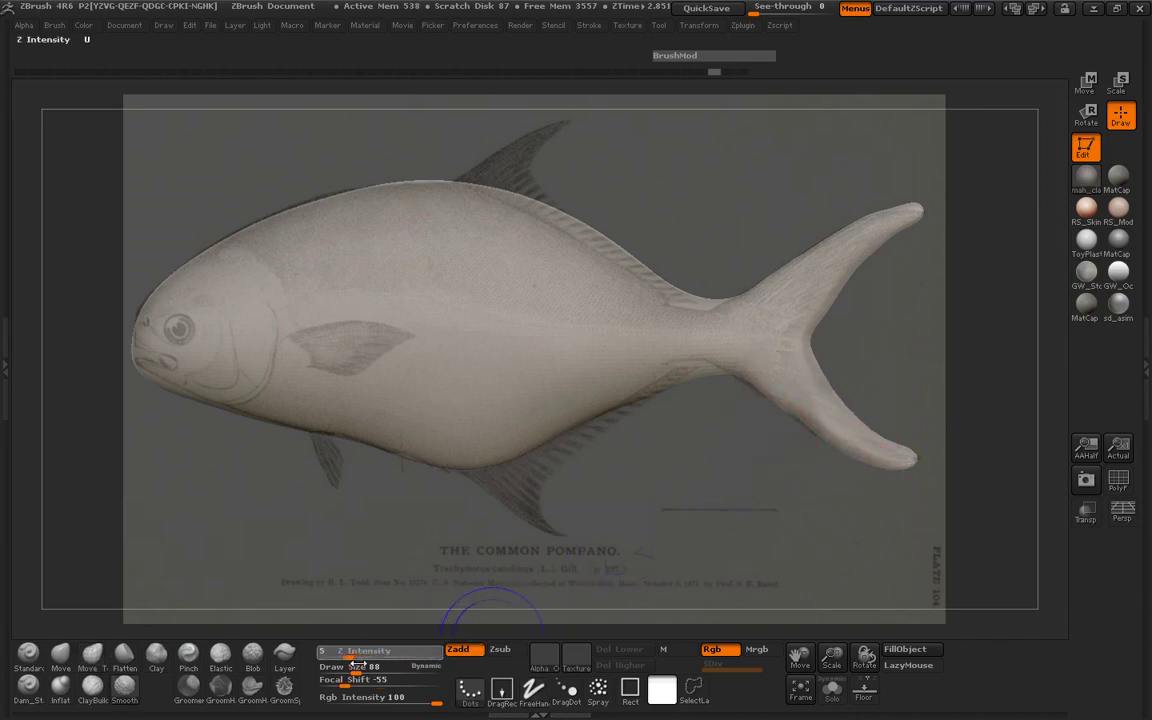
shift+drag(768, 406, 788, 406)
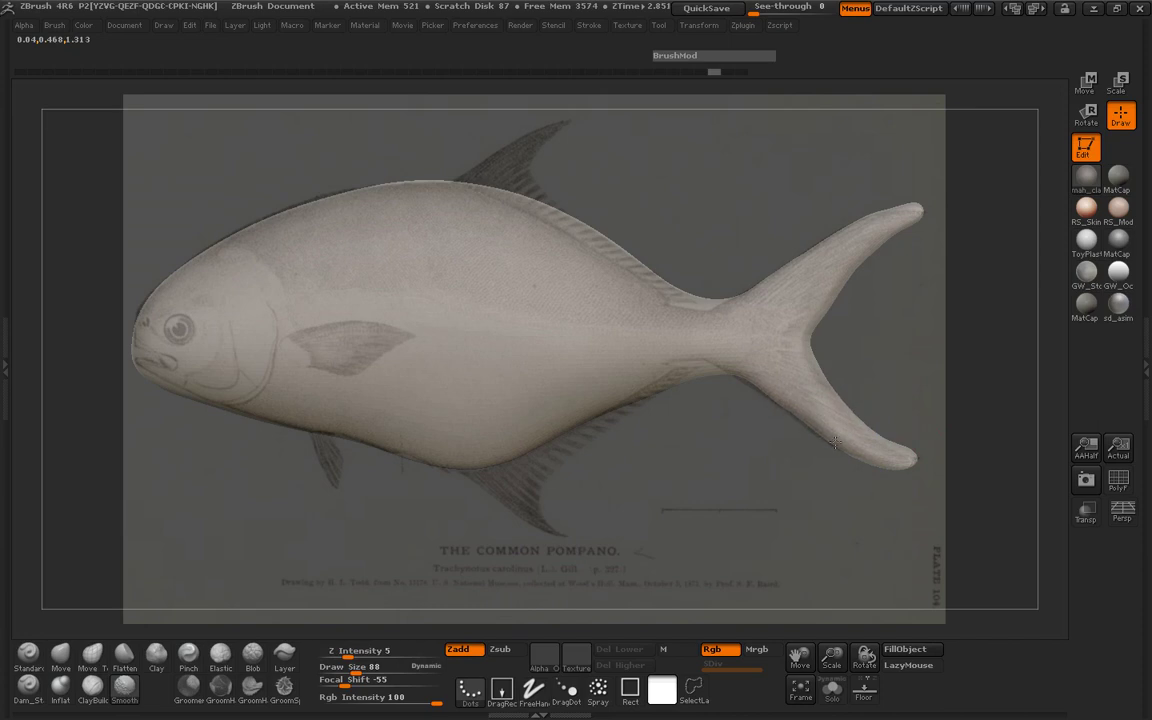
shift+drag(835, 443, 836, 421)
- Set the draw size to 125, fit the narrow tail base to the sketch's outline and smooth the tail fin's upper lobe
key(space)
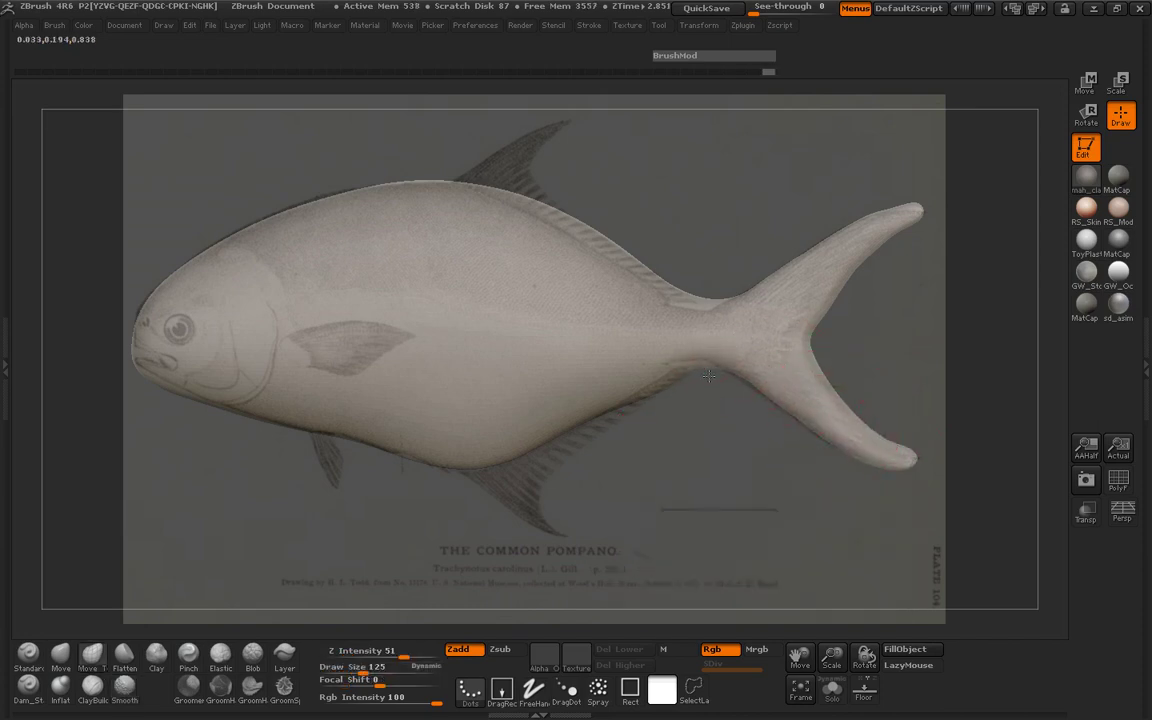
drag(707, 311, 706, 307)
drag(694, 305, 734, 302)
key(shift)
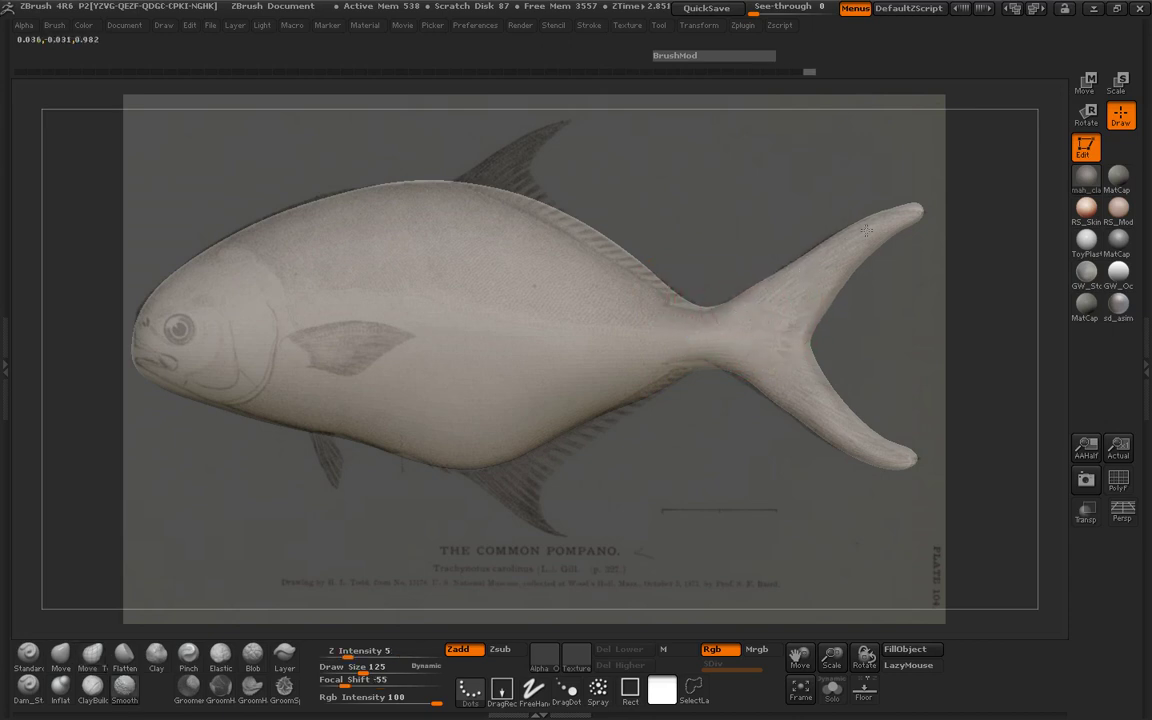
shift+drag(866, 230, 841, 248)
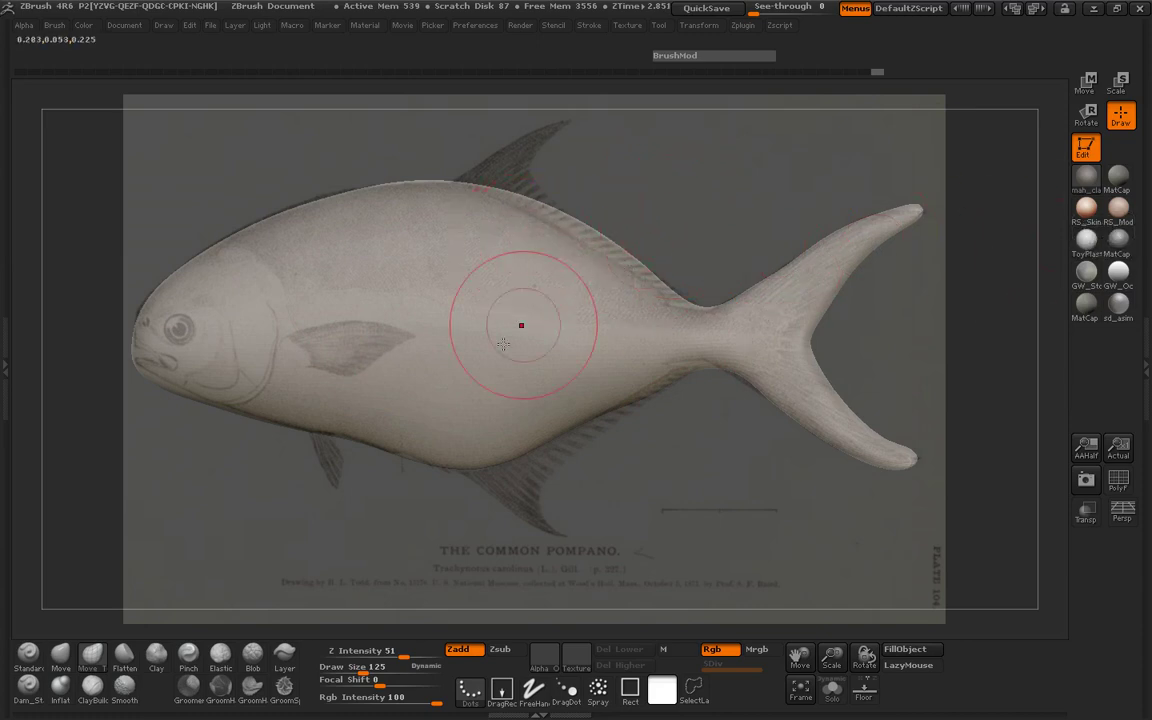
- Refine the belly at draw size 156 and, viewing the fish from above, adjust the thickness of the body's sides at draw size 272
key(space)
drag(352, 426, 357, 426)
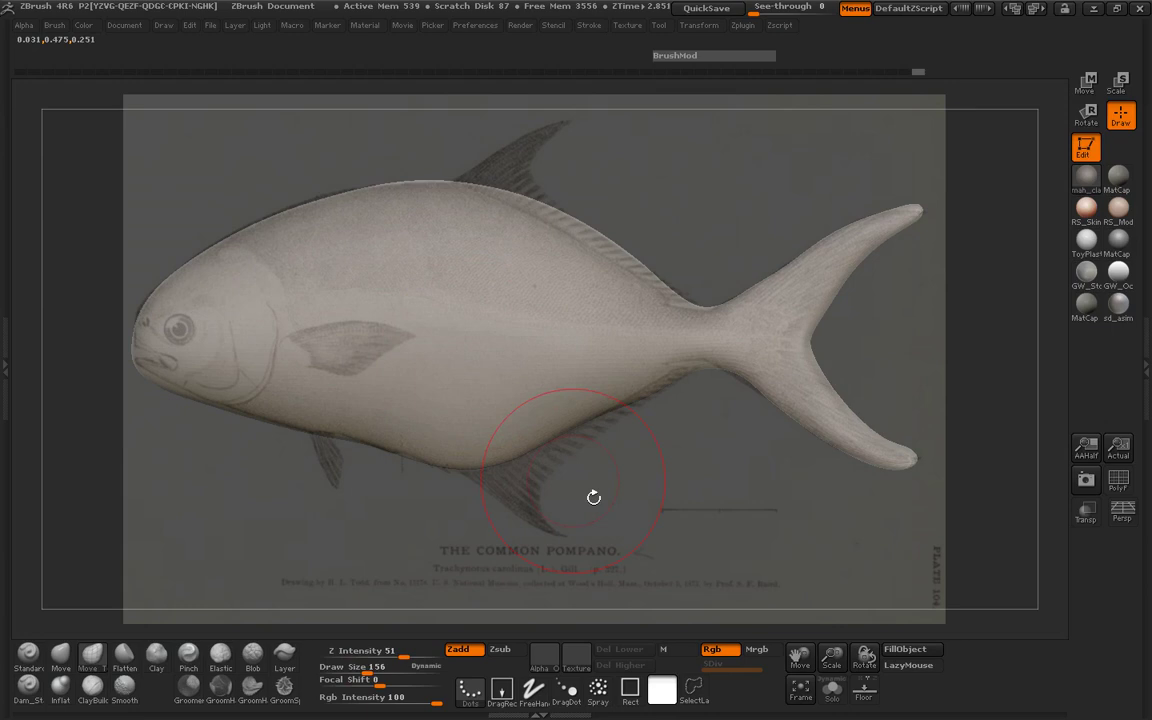
mouse_move(593, 497)
mouse_down()
mouse_move(666, 463)
mouse_move(532, 385)
mouse_move(523, 363)
mouse_move(508, 365)
mouse_up()
key(space)
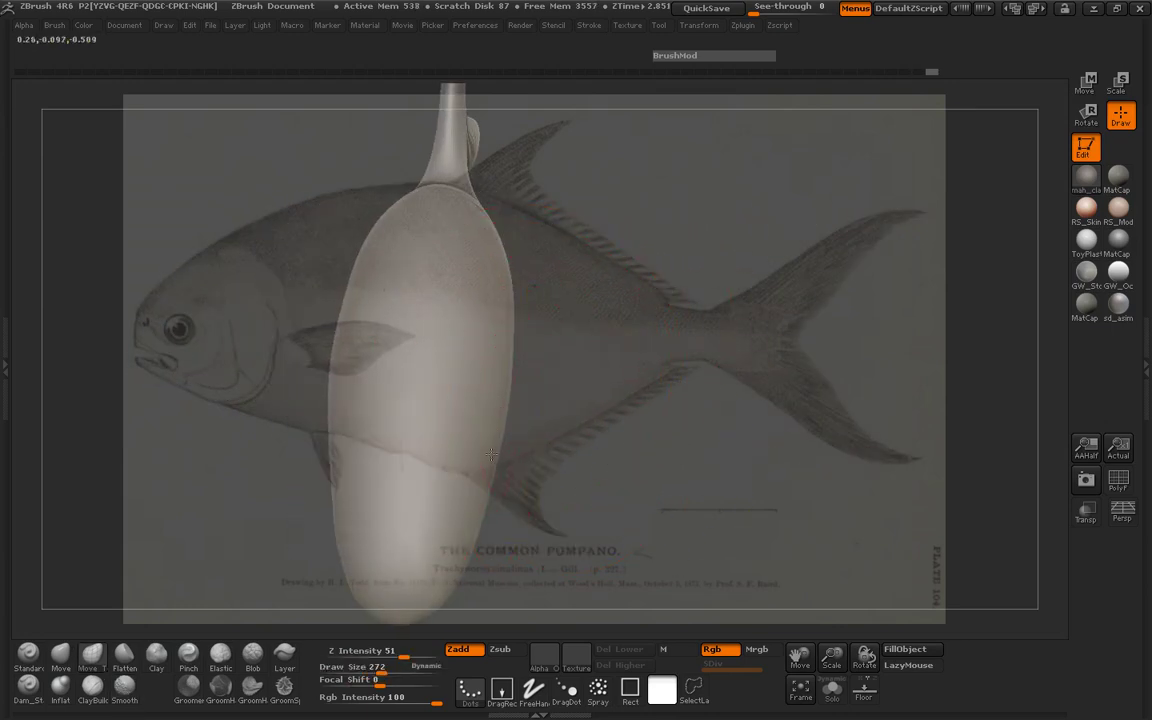
drag(491, 455, 553, 352)
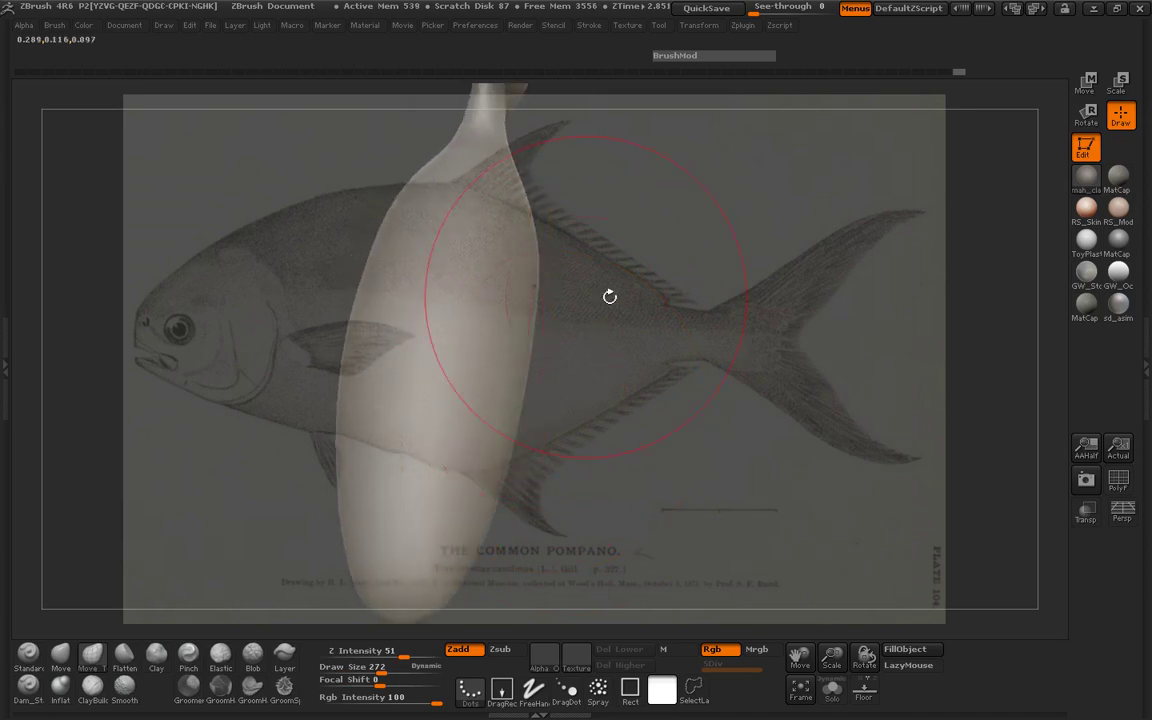
mouse_move(610, 297)
mouse_down()
mouse_move(576, 321)
mouse_move(570, 355)
mouse_up()
drag(536, 291, 534, 298)
mouse_move(601, 381)
mouse_down()
mouse_move(597, 339)
mouse_move(591, 350)
mouse_move(514, 324)
mouse_move(480, 340)
mouse_up()
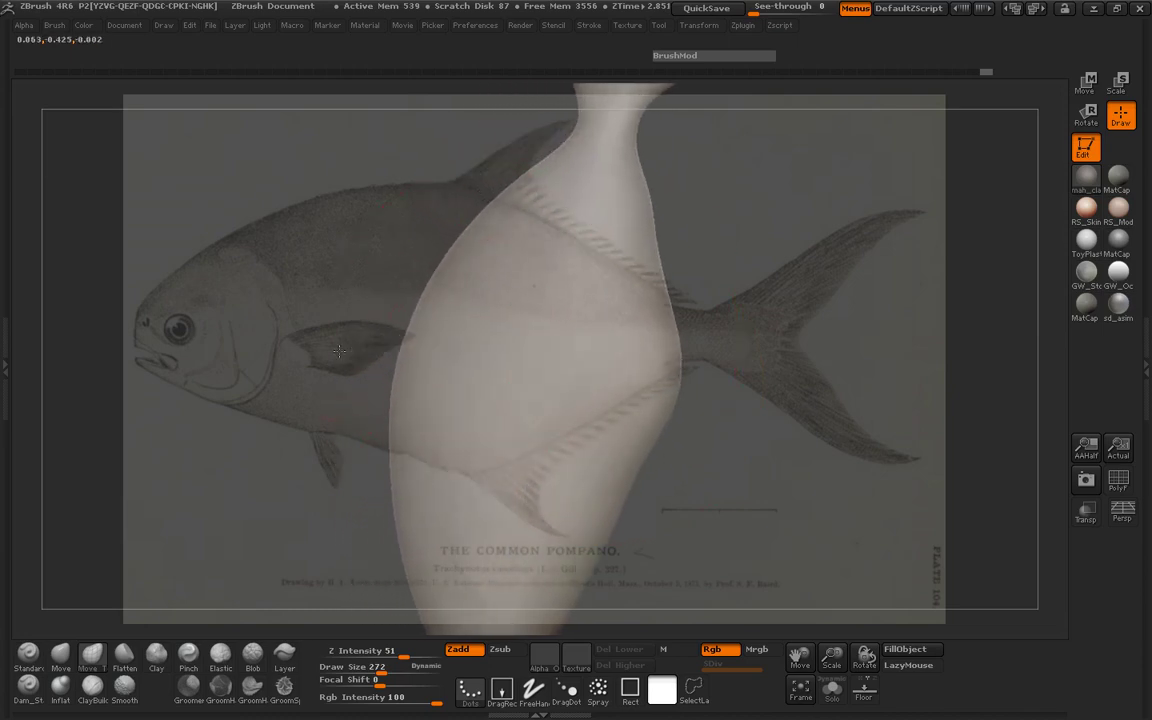
mouse_move(304, 318)
mouse_down()
mouse_move(350, 322)
mouse_move(352, 410)
mouse_move(257, 298)
mouse_move(555, 411)
mouse_move(663, 481)
mouse_up()
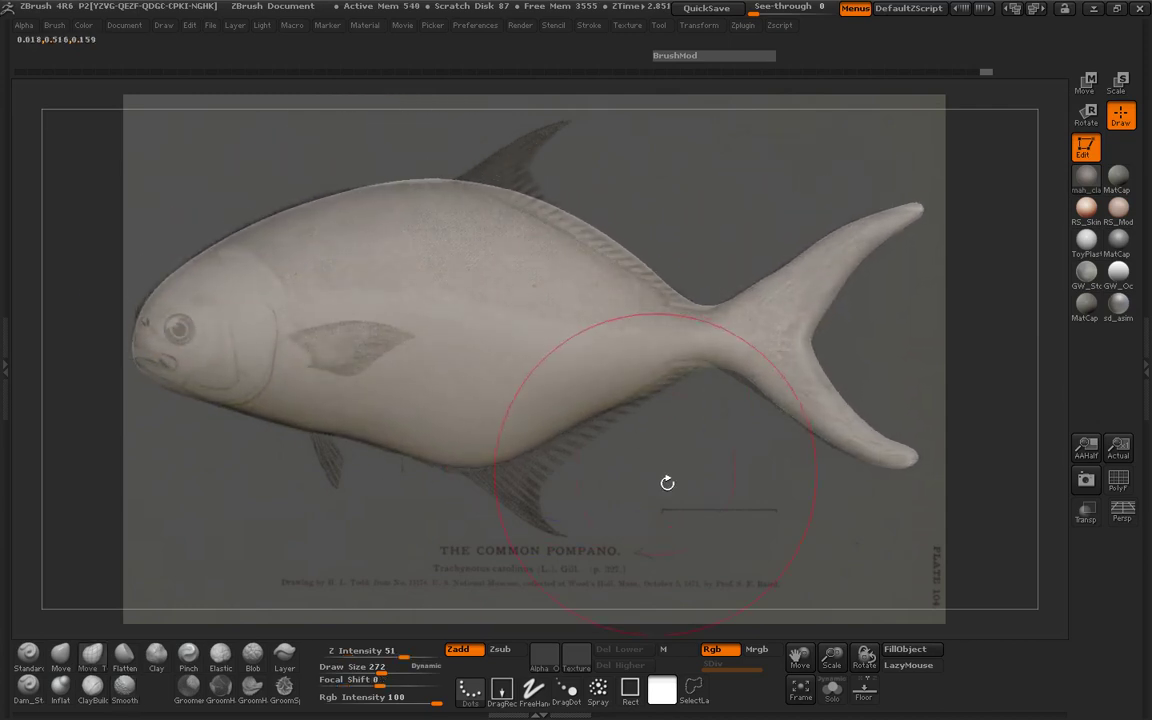